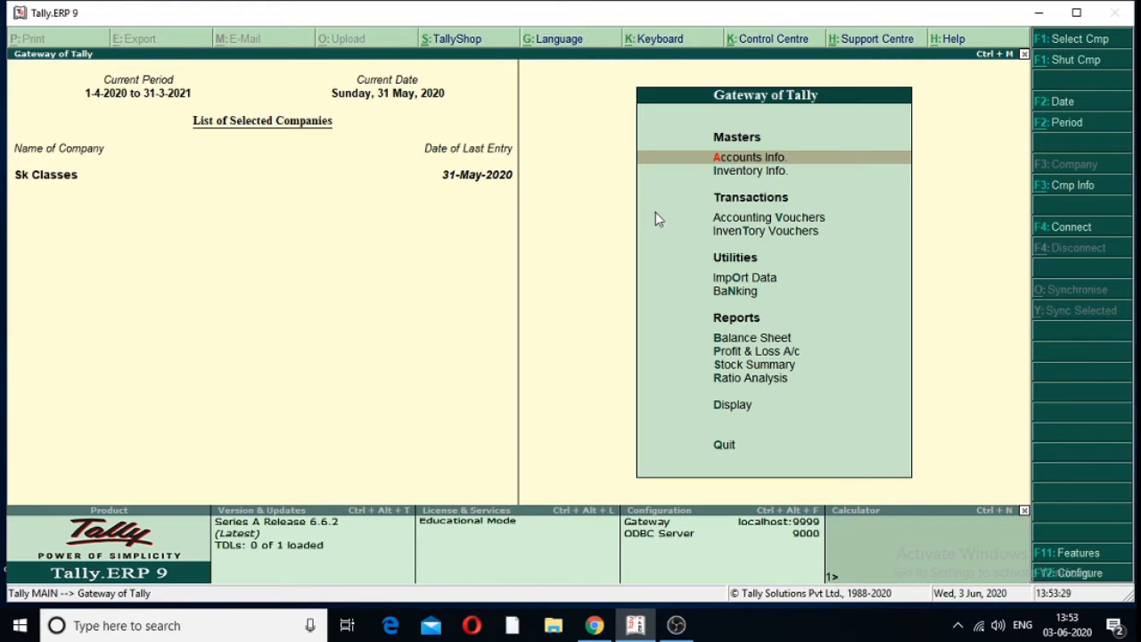
Open the Sales voucher type for alteration from the accounts masters.
{"action": "key", "text": "Escape"}
{"action": "key", "text": "Escape"}
{"action": "key", "text": "Return"}
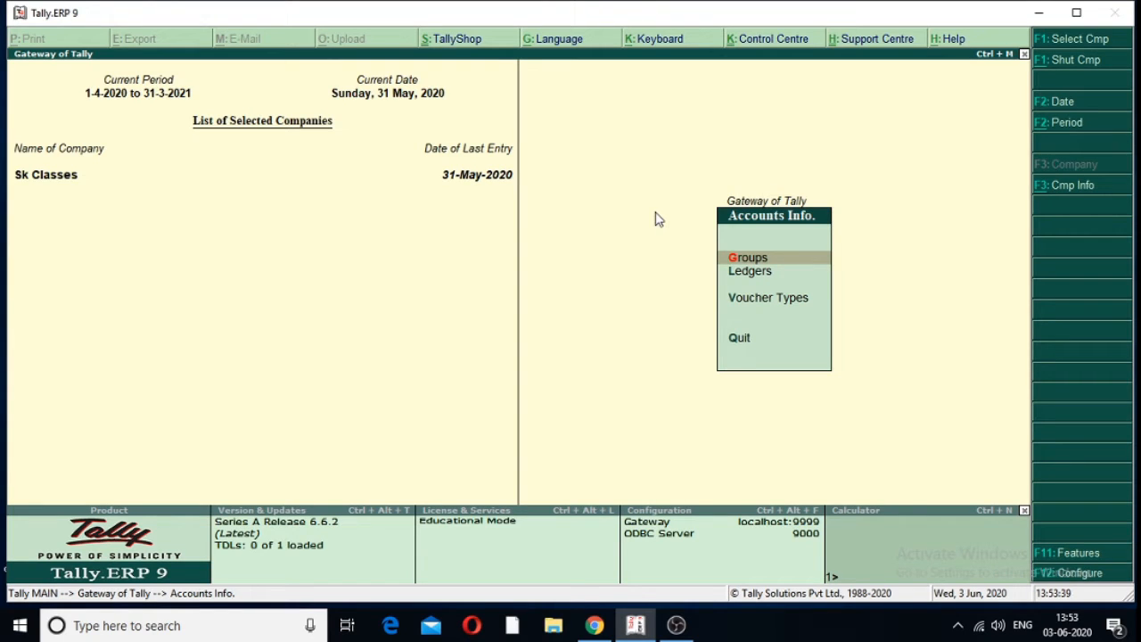
{"action": "key", "text": "Down"}
{"action": "key", "text": "Down"}
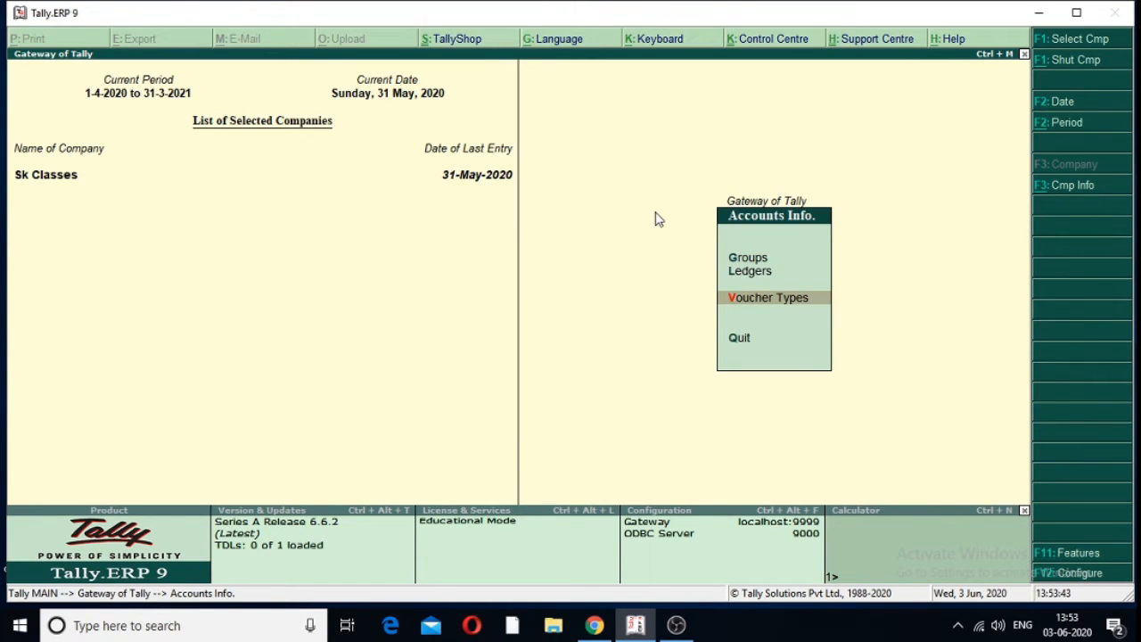
{"action": "key", "text": "Return"}
{"action": "key", "text": "Down"}
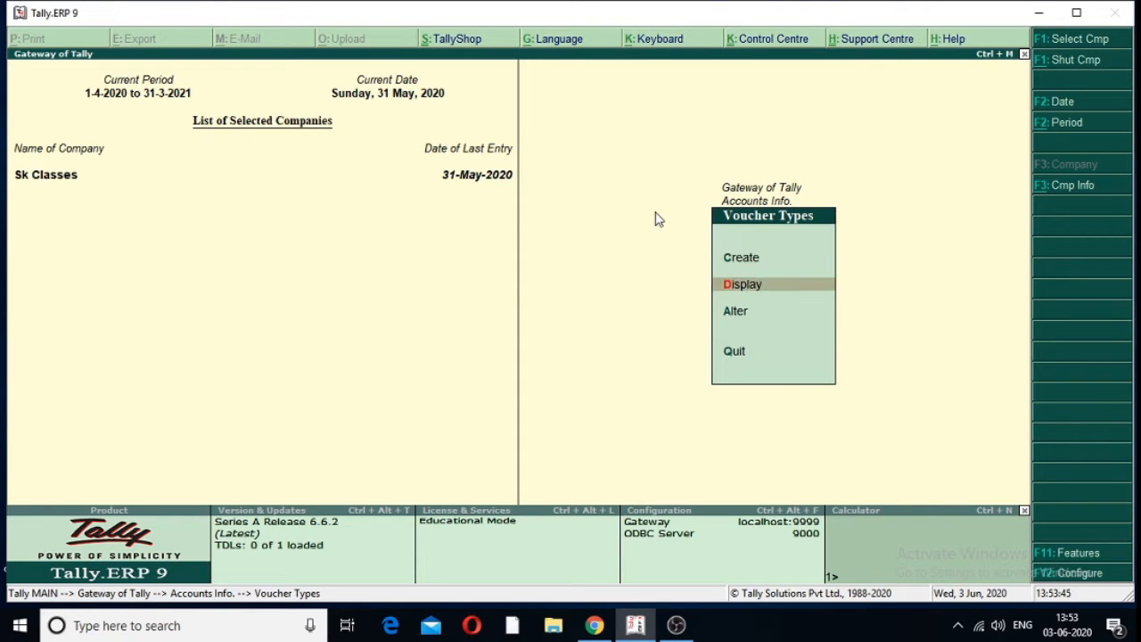
{"action": "key", "text": "Down"}
{"action": "key", "text": "Return"}
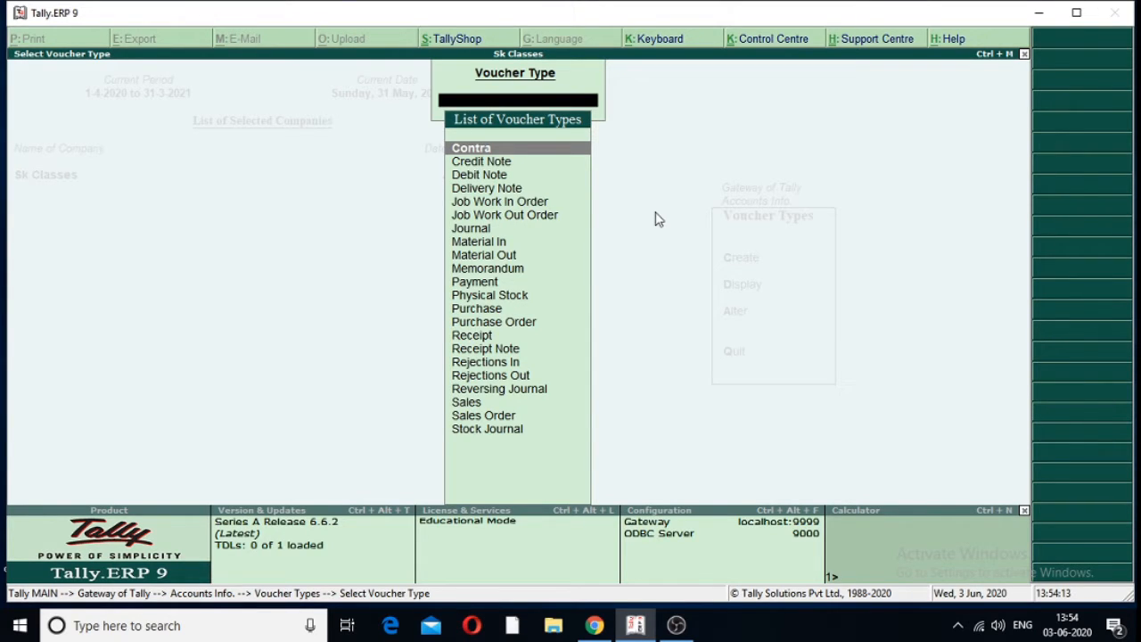
{"action": "type", "text": "Sales"}
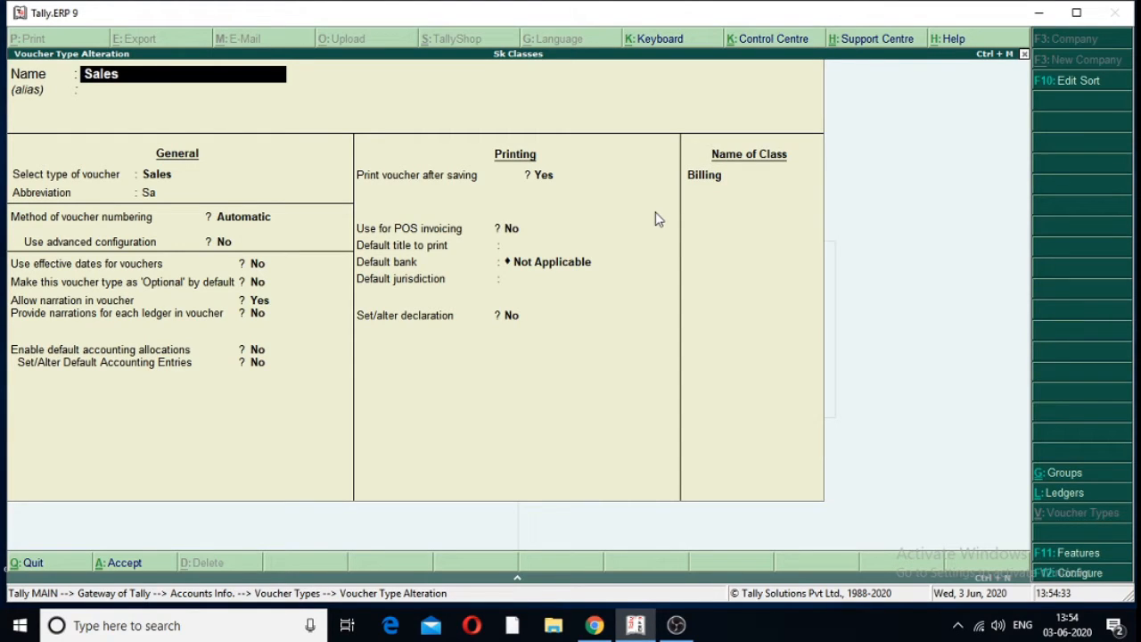
Keep the Sales name and Automatic voucher numbering, and enable advanced configuration for the numbering.
{"action": "key", "text": "Return"}
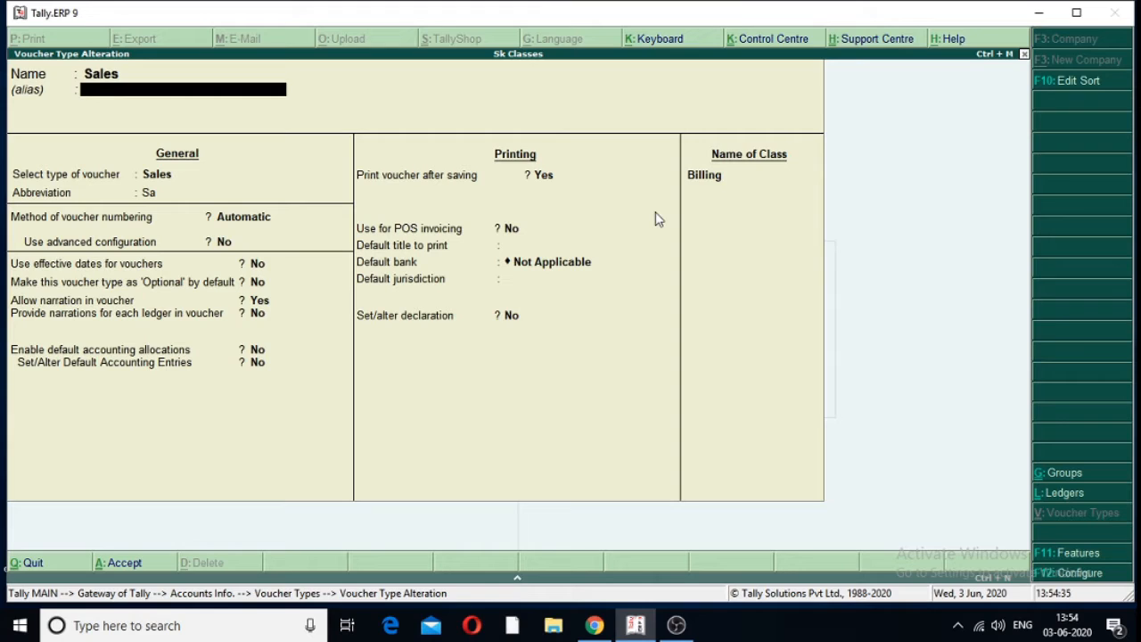
{"action": "key", "text": "Return"}
{"action": "key", "text": "Return"}
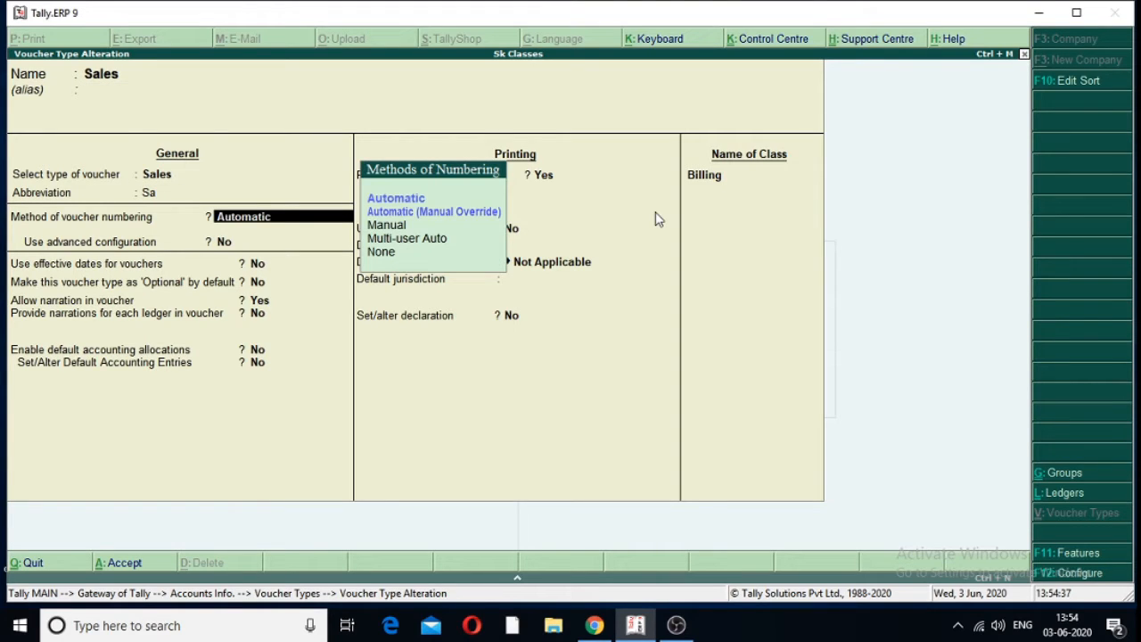
{"action": "key", "text": "Return"}
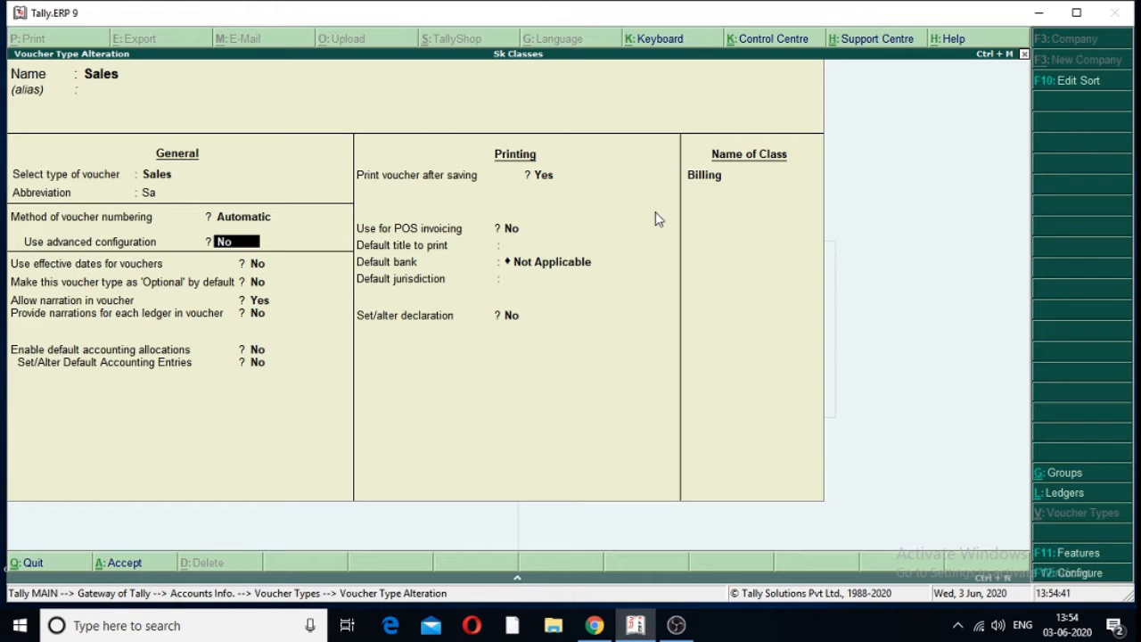
{"action": "key", "text": "y"}
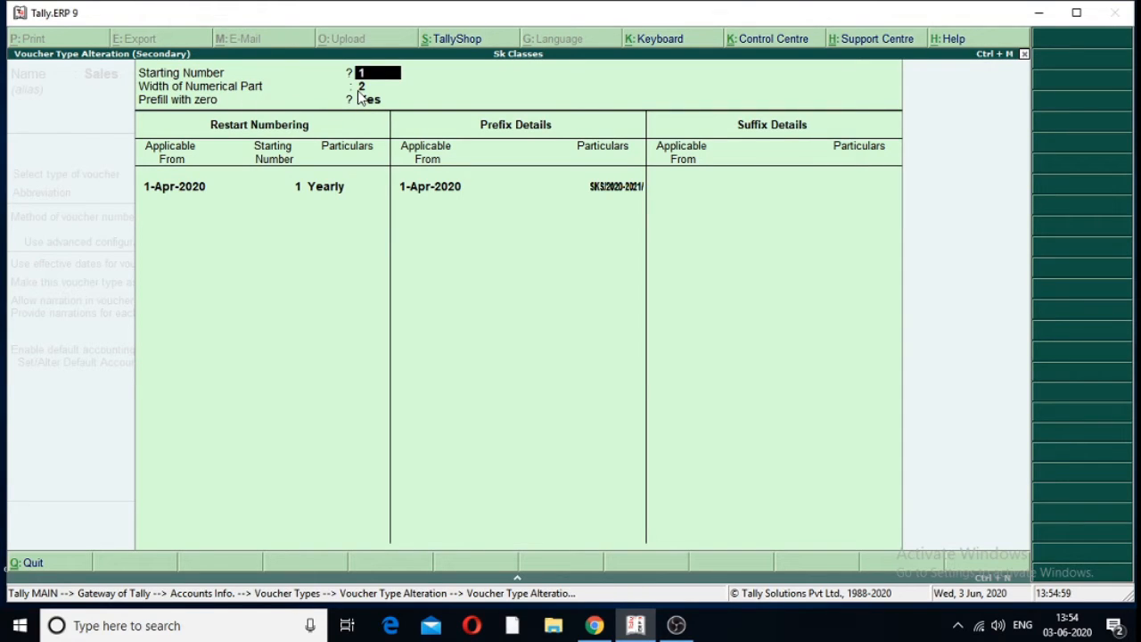
Accept starting number 1, numerical width 2, zero prefill Yes, and yearly restart at 1 from 1-Apr-2020.
{"action": "key", "text": "Return"}
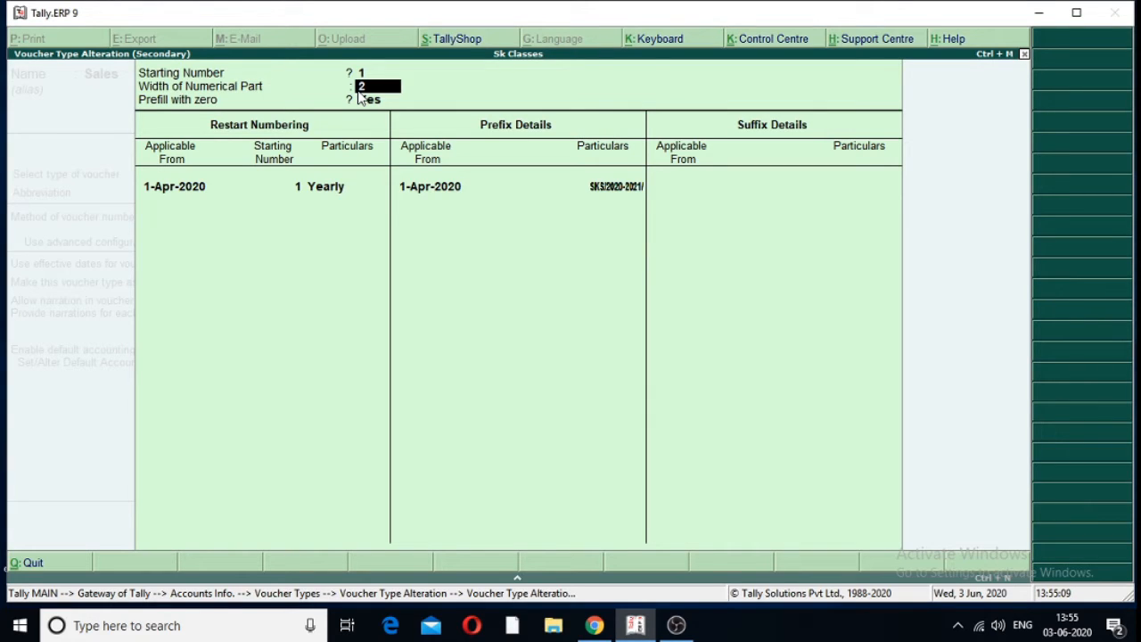
{"action": "key", "text": "Return"}
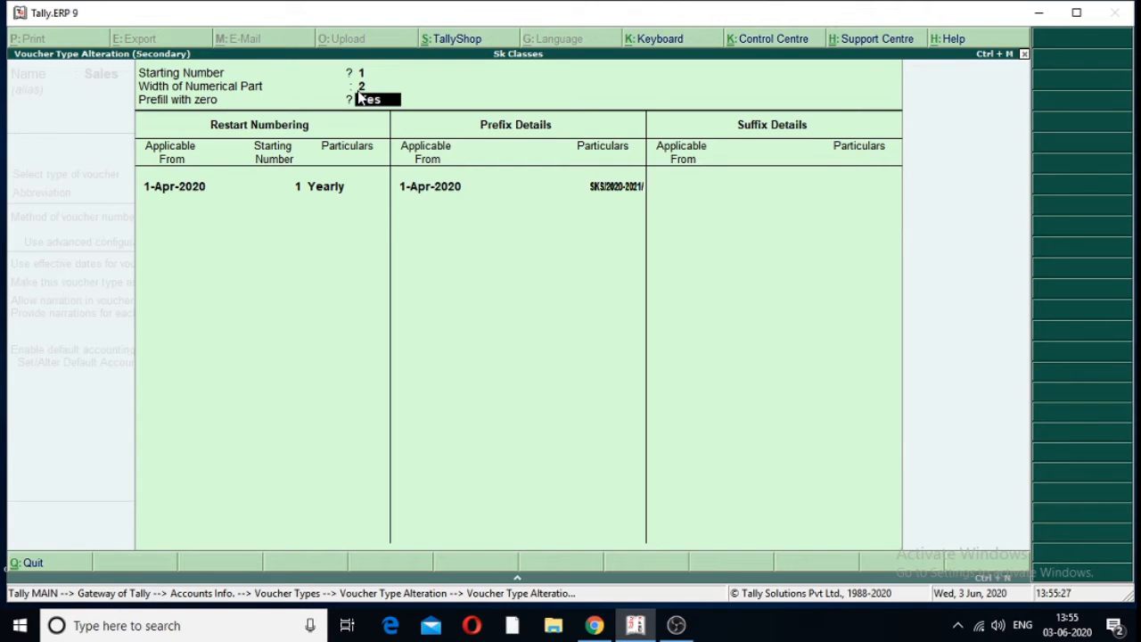
{"action": "key", "text": "Return"}
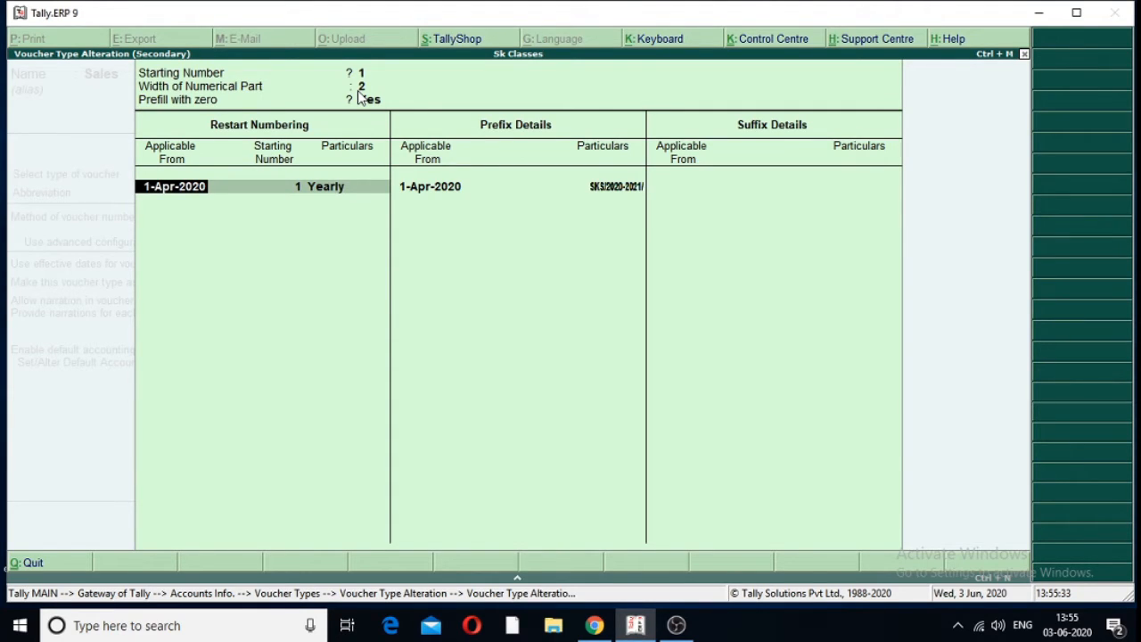
{"action": "key", "text": "Return"}
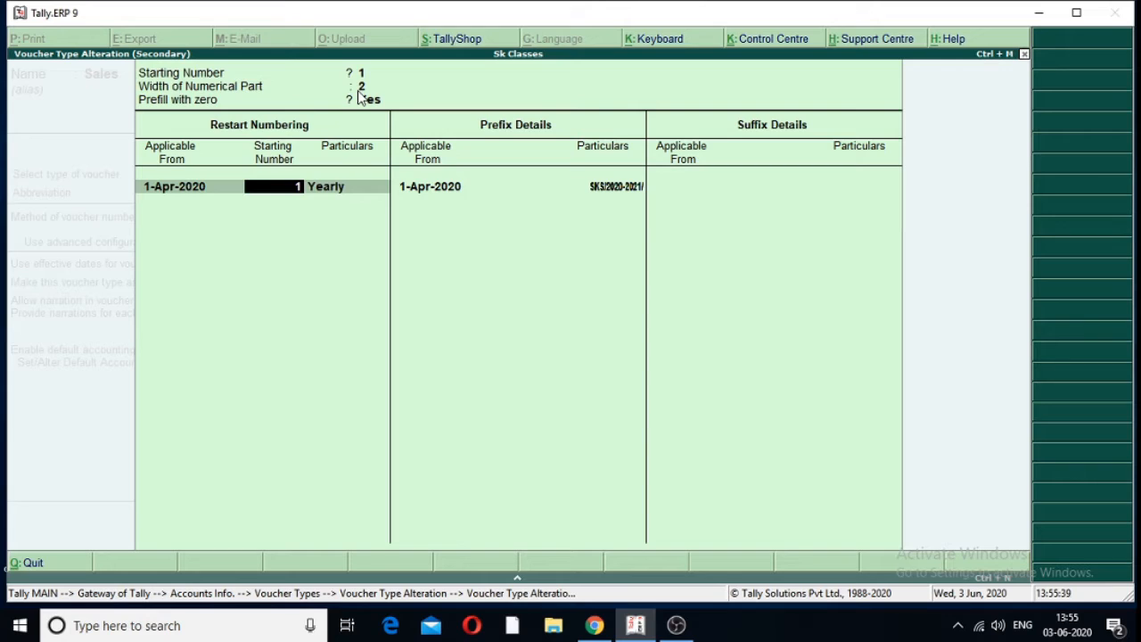
{"action": "key", "text": "Return"}
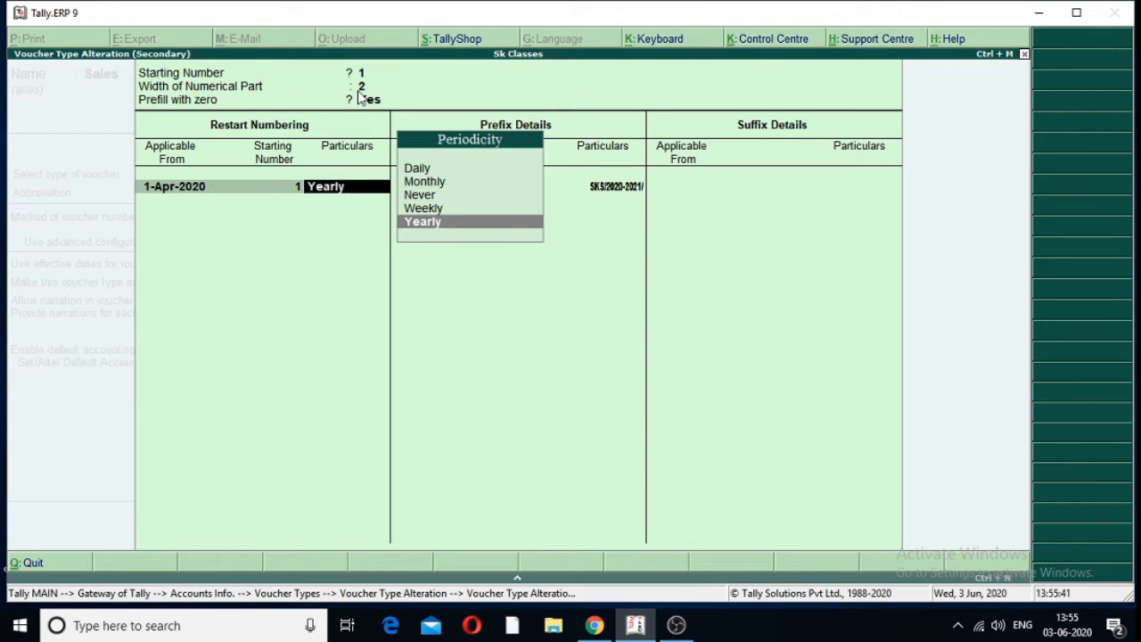
{"action": "key", "text": "Return"}
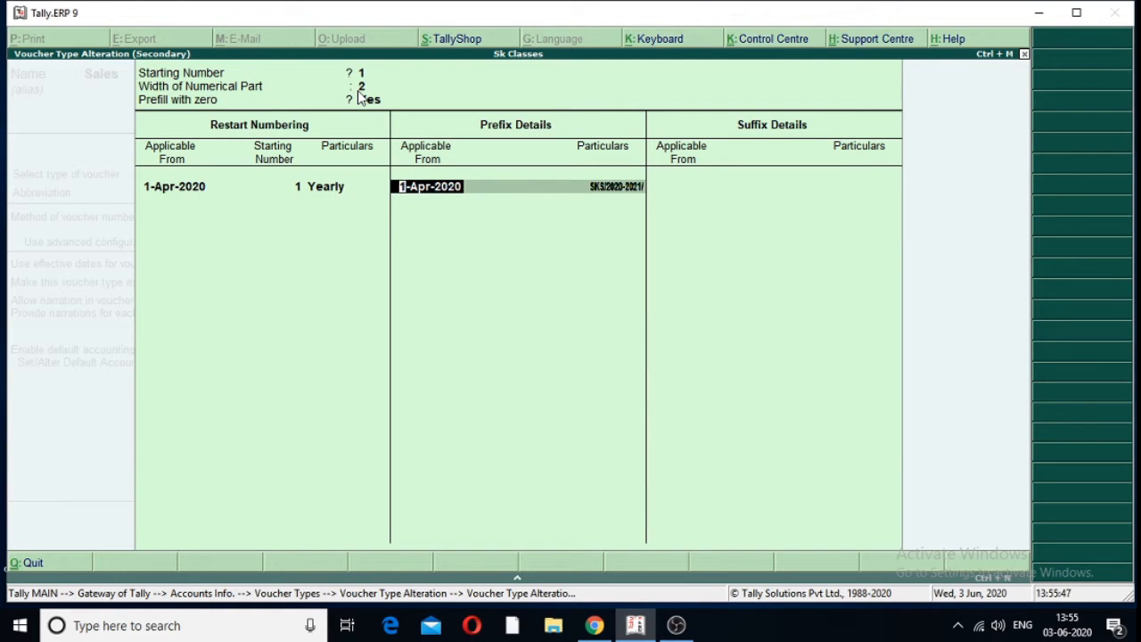
Keep the prefix SKS/2020-2021/ applicable from 1-Apr-2020 and leave the suffix details empty.
{"action": "key", "text": "Return"}
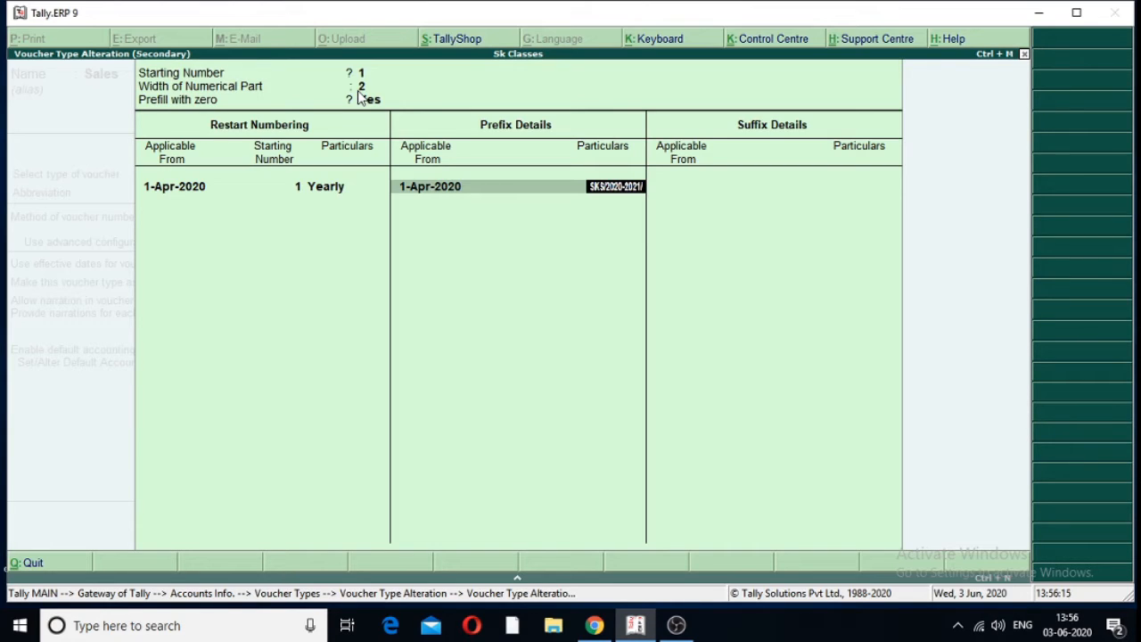
{"action": "key", "text": "Return"}
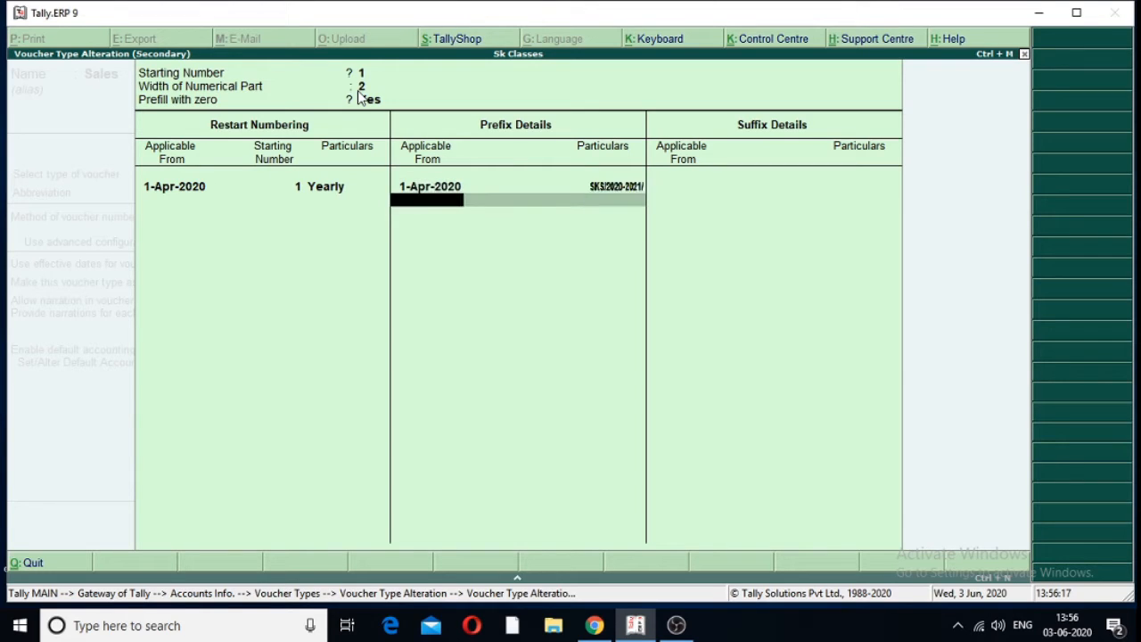
{"action": "key", "text": "Return"}
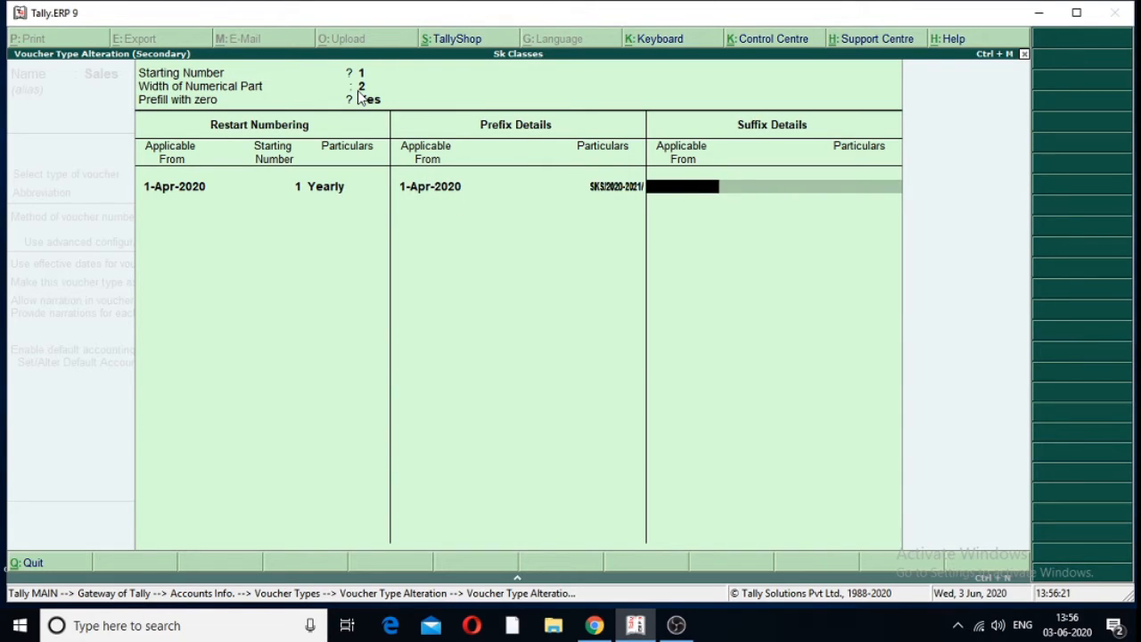
{"action": "key", "text": "Return"}
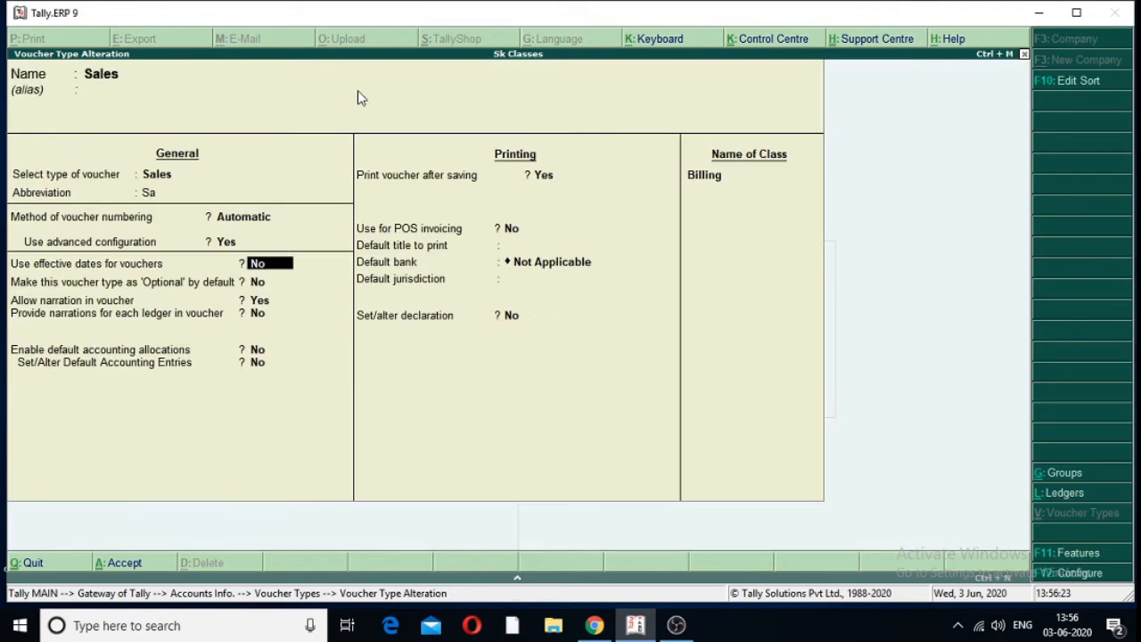
Keep the general voucher options: narration Yes, and effective dates, optional by default, per-ledger narration and default accounting allocations No.
{"action": "key", "text": "Return"}
{"action": "key", "text": "Return"}
{"action": "key", "text": "Return"}
{"action": "key", "text": "Return"}
{"action": "key", "text": "Return"}
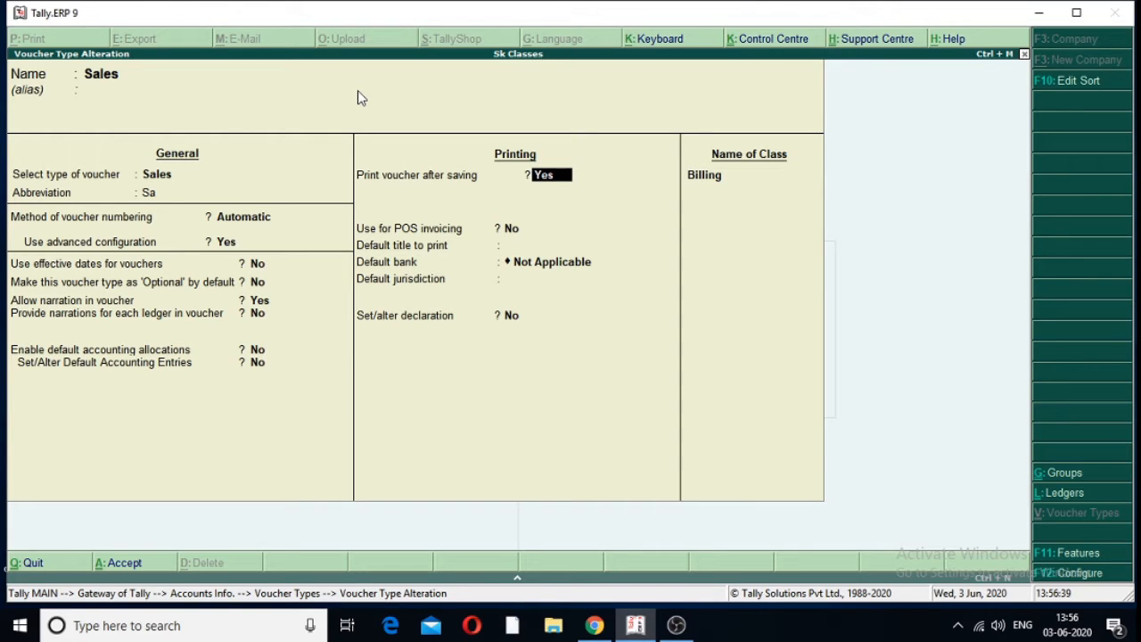
Keep printing after saving enabled with a blank title, no default bank and no declaration, and open the Billing class.
{"action": "key", "text": "Return"}
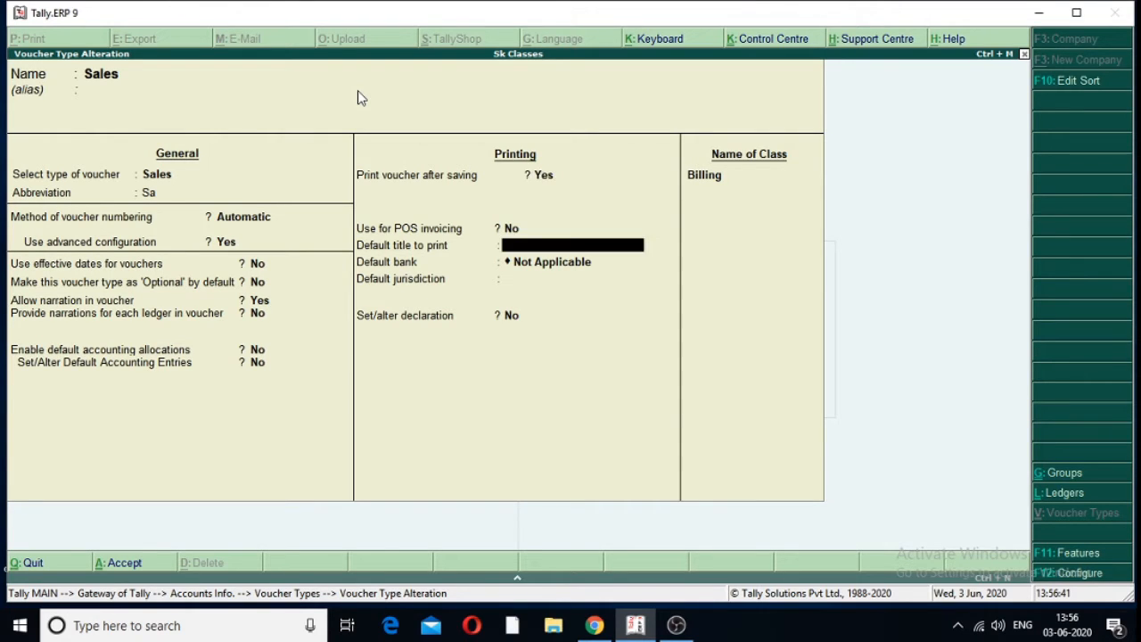
{"action": "key", "text": "Return"}
{"action": "key", "text": "Return"}
{"action": "key", "text": "Return"}
{"action": "key", "text": "Return"}
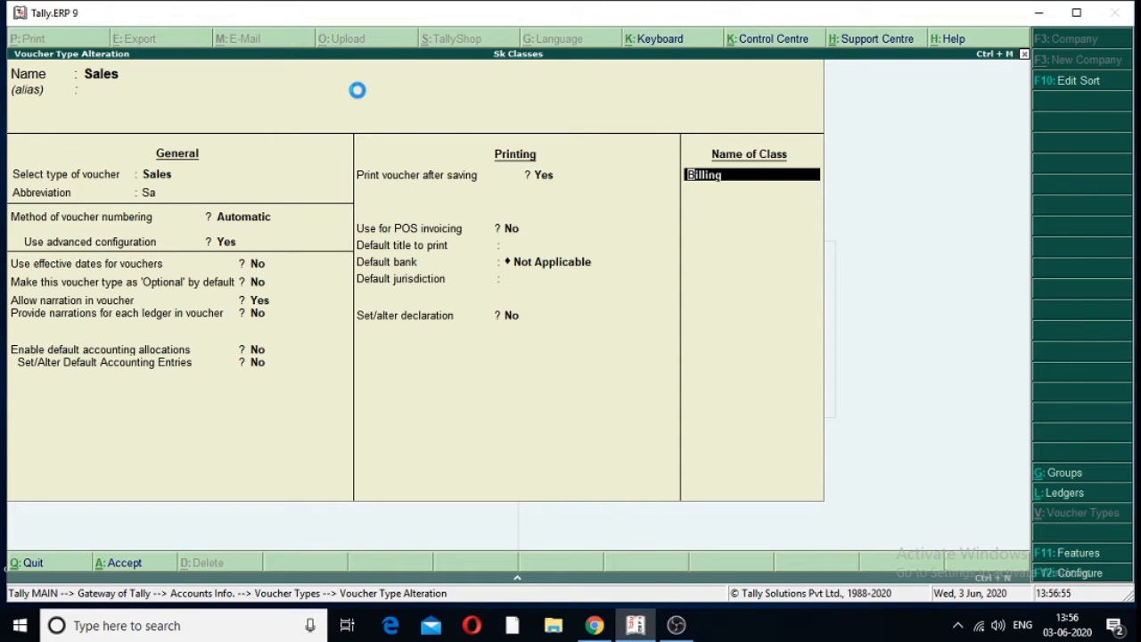
{"action": "key", "text": "Return"}
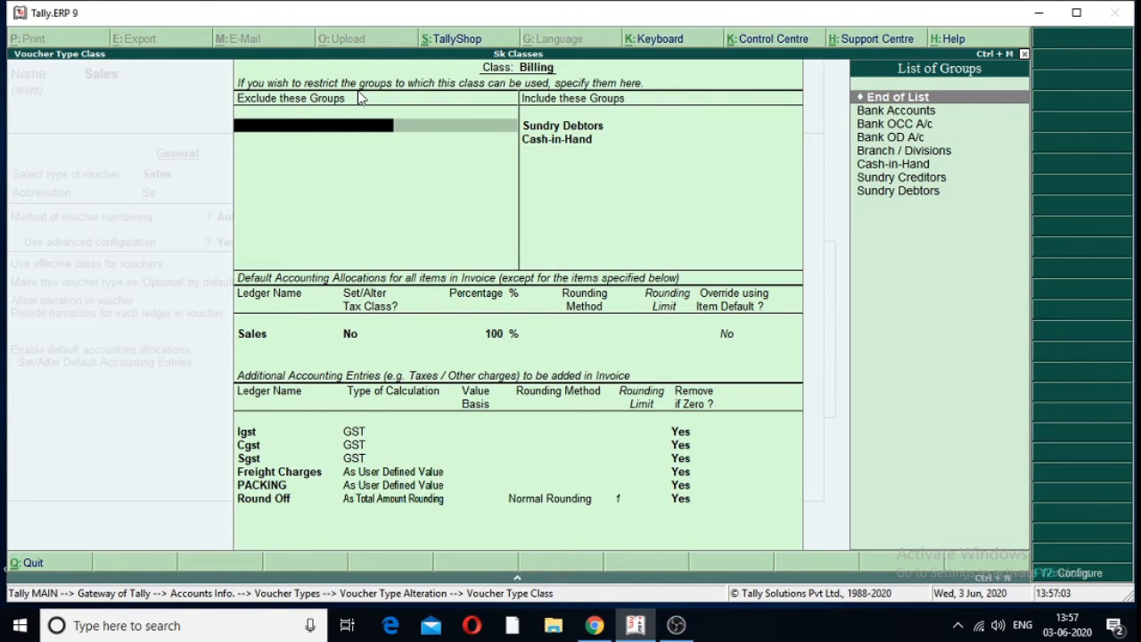
Exclude no groups from the Billing class and keep Sundry Debtors and Cash-in-Hand as its included groups.
{"action": "key", "text": "Return"}
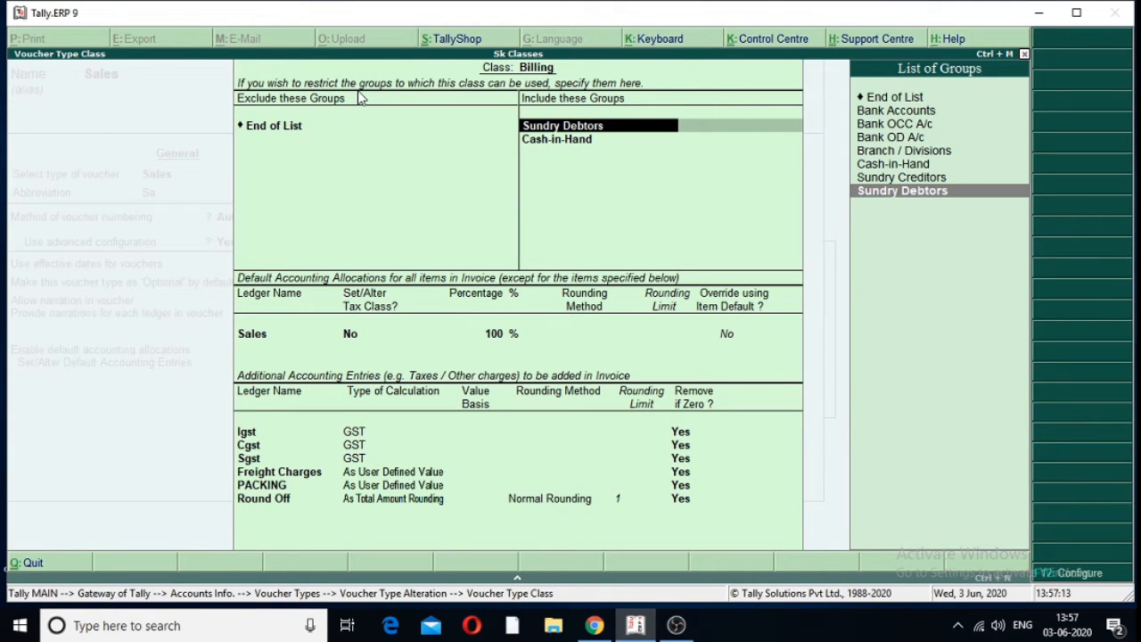
{"action": "key", "text": "Return"}
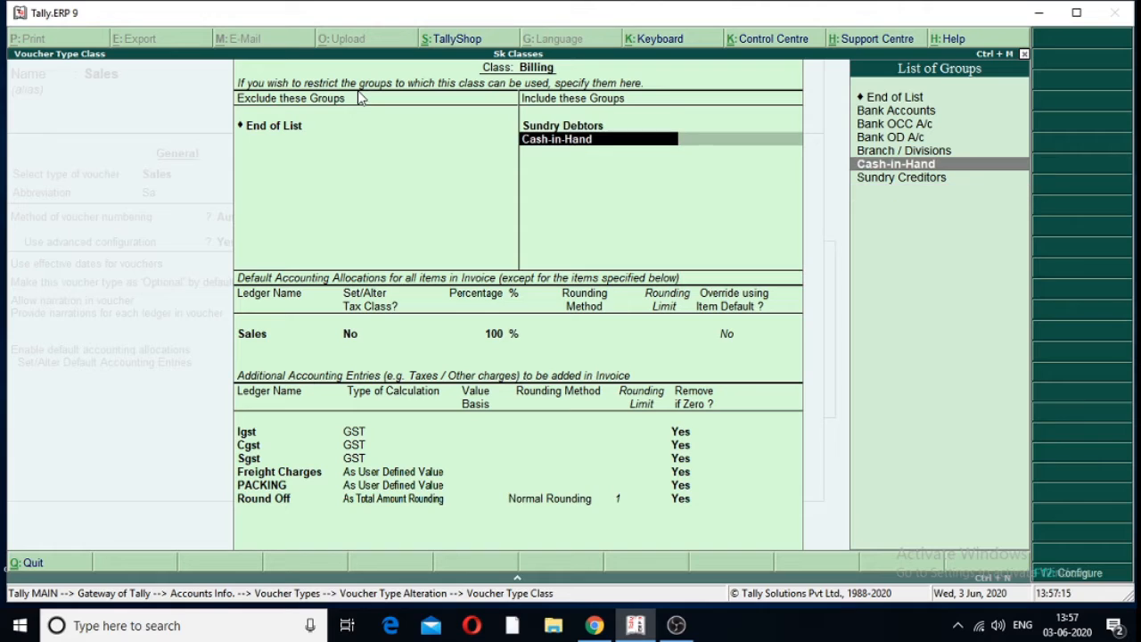
{"action": "key", "text": "Return"}
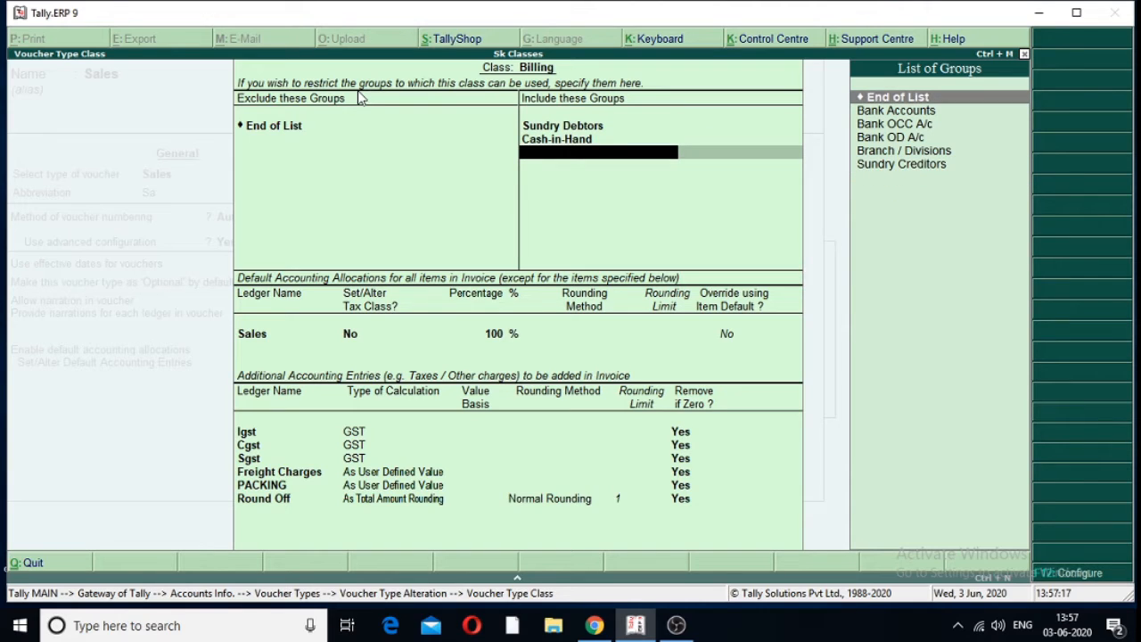
{"action": "key", "text": "Return"}
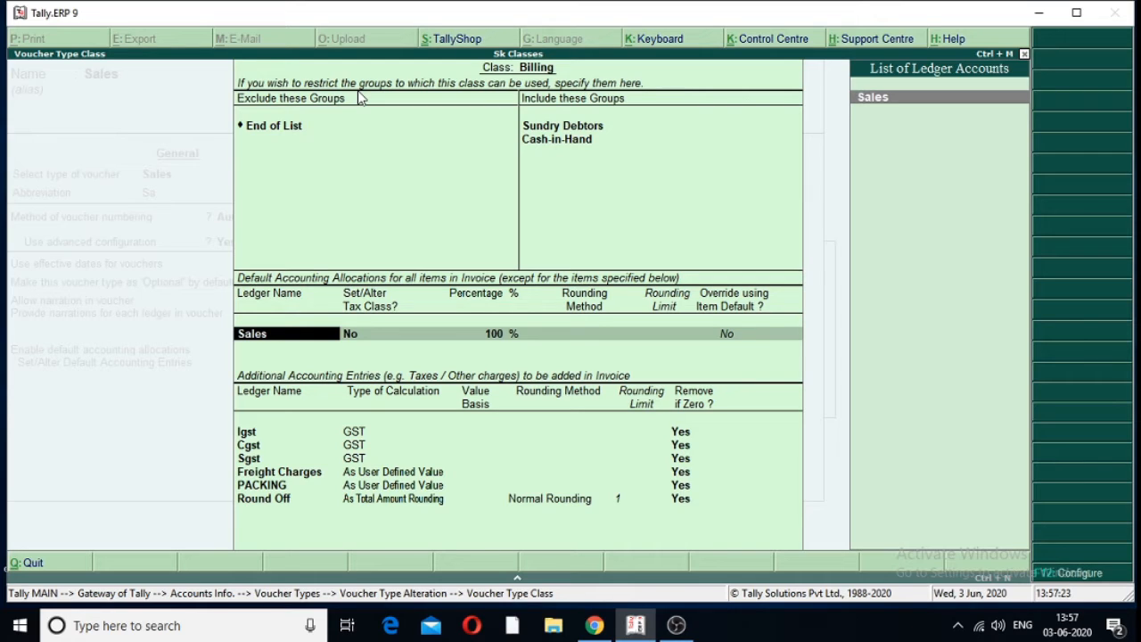
Keep the Sales ledger as the default accounting allocation at 100 %, with the item default override set to No.
{"action": "key", "text": "Return"}
{"action": "key", "text": "Return"}
{"action": "key", "text": "Return"}
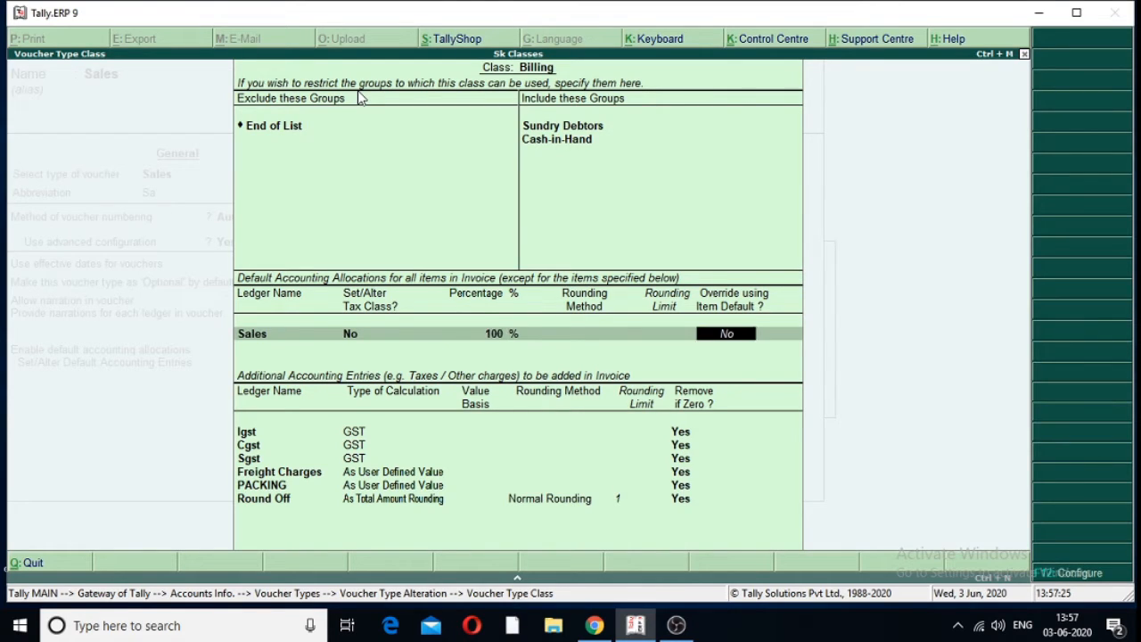
{"action": "key", "text": "Return"}
{"action": "key", "text": "Return"}
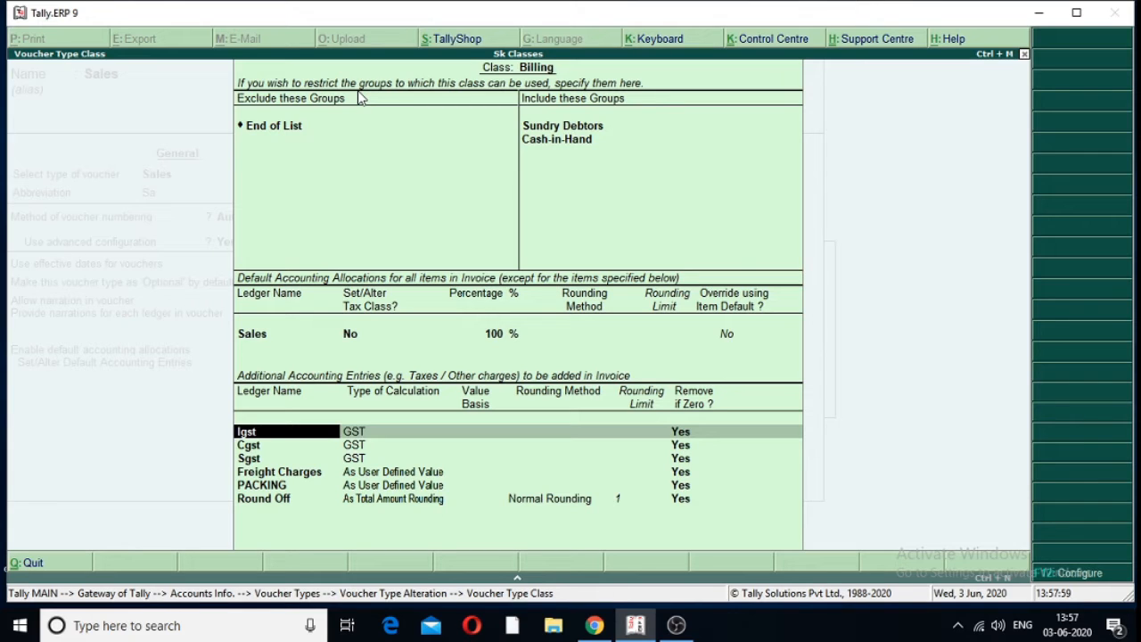
Reselect the Igst ledger as the first additional accounting entry, with removal if zero set to Yes.
{"action": "key", "text": "BackSpace"}
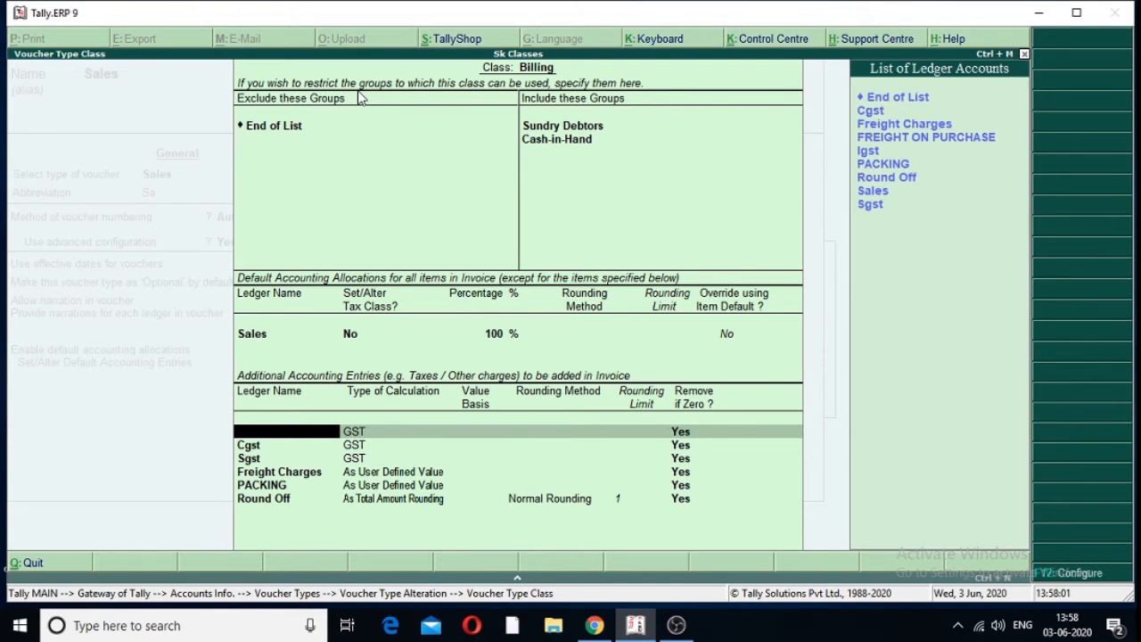
{"action": "key", "text": "Down"}
{"action": "key", "text": "Down"}
{"action": "key", "text": "Down"}
{"action": "key", "text": "Down"}
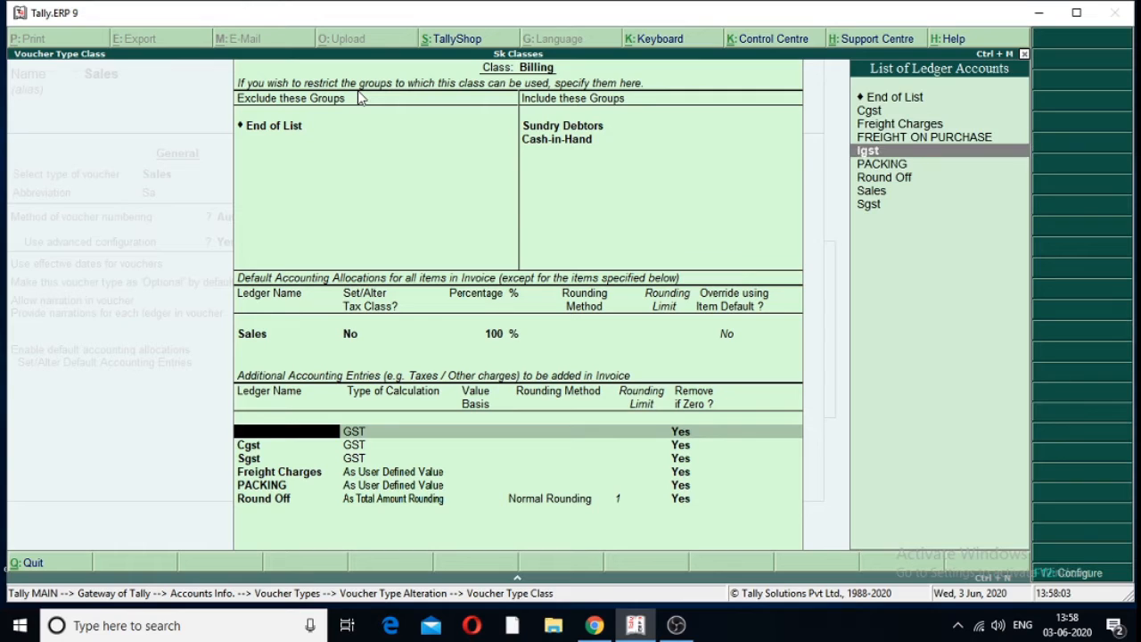
{"action": "key", "text": "Return"}
{"action": "key", "text": "Return"}
Reselect the Cgst ledger as the second additional accounting entry, with removal if zero set to Yes.
{"action": "key", "text": "BackSpace"}
{"action": "key", "text": "Down"}
{"action": "key", "text": "Down"}
{"action": "key", "text": "Down"}
{"action": "key", "text": "Down"}
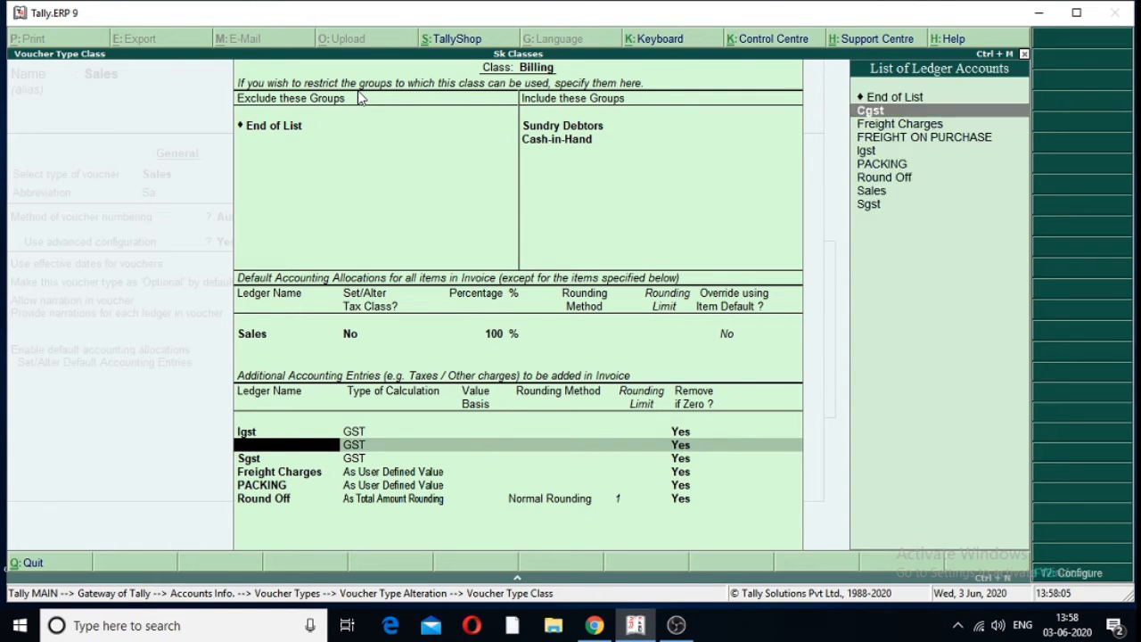
{"action": "key", "text": "Down"}
{"action": "key", "text": "Down"}
{"action": "key", "text": "Up"}
{"action": "key", "text": "Up"}
{"action": "key", "text": "Up"}
{"action": "key", "text": "Up"}
{"action": "key", "text": "Up"}
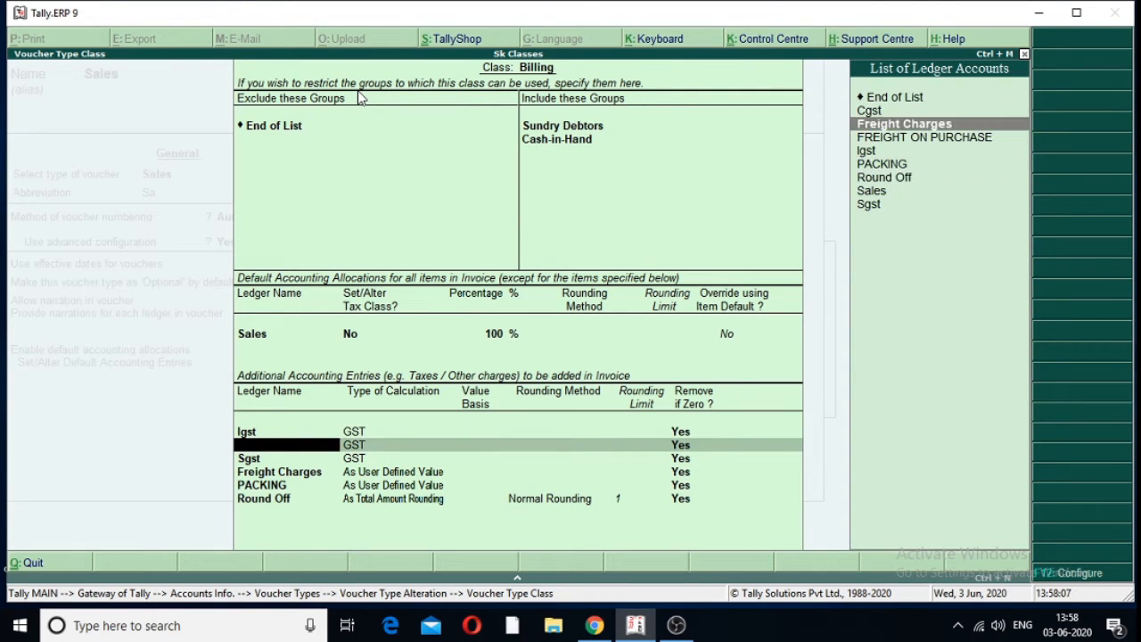
{"action": "key", "text": "Return"}
{"action": "key", "text": "Return"}
Reselect the Sgst ledger as the third additional accounting entry of the Billing class.
{"action": "key", "text": "BackSpace"}
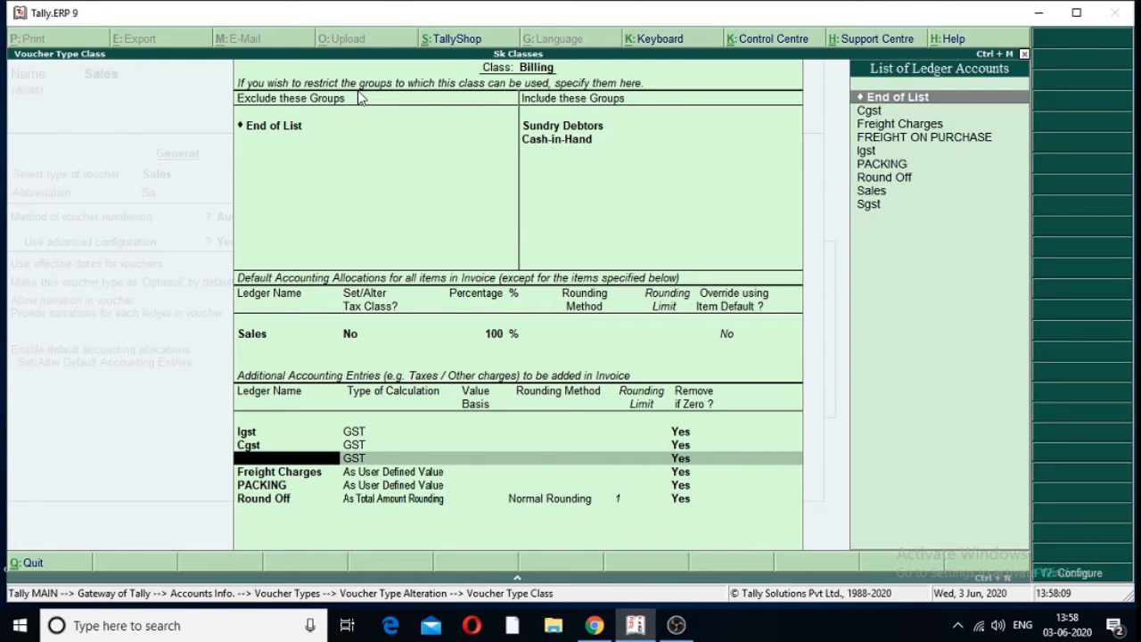
{"action": "key", "text": "Down"}
{"action": "key", "text": "Down"}
{"action": "key", "text": "Down"}
{"action": "key", "text": "Down"}
{"action": "key", "text": "Down"}
{"action": "key", "text": "Down"}
{"action": "key", "text": "Down"}
{"action": "key", "text": "Down"}
{"action": "key", "text": "Return"}
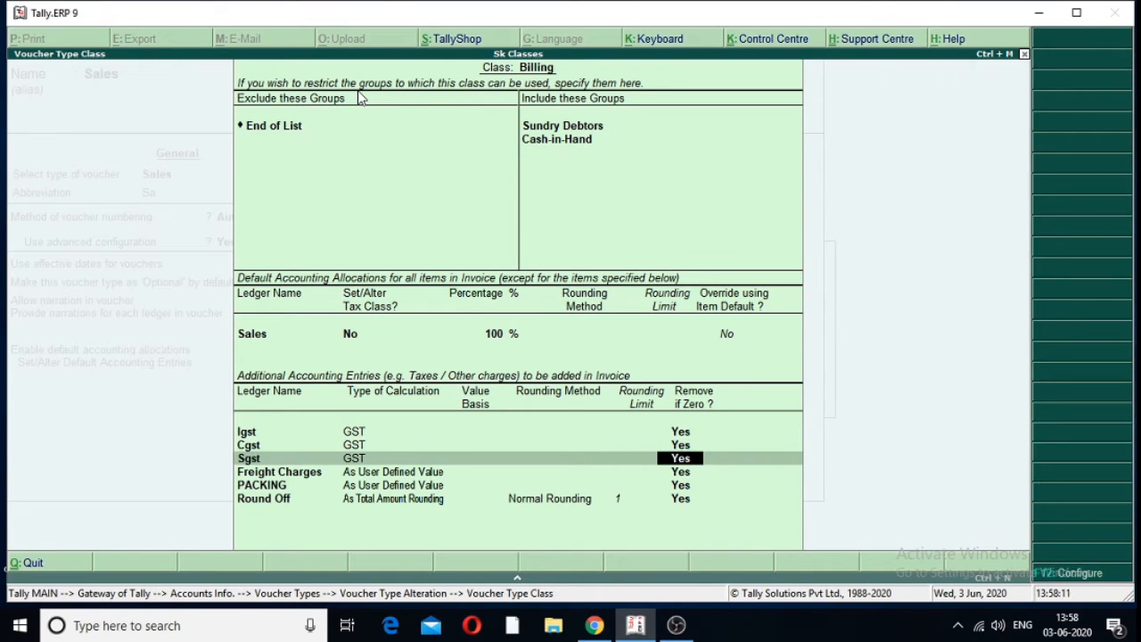
Reselect the Freight Charges ledger as the fourth additional accounting entry, calculated As User Defined Value, with removal if zero set to Yes.
{"action": "key", "text": "Return"}
{"action": "key", "text": "space"}
{"action": "key", "text": "Down"}
{"action": "key", "text": "Down"}
{"action": "key", "text": "Down"}
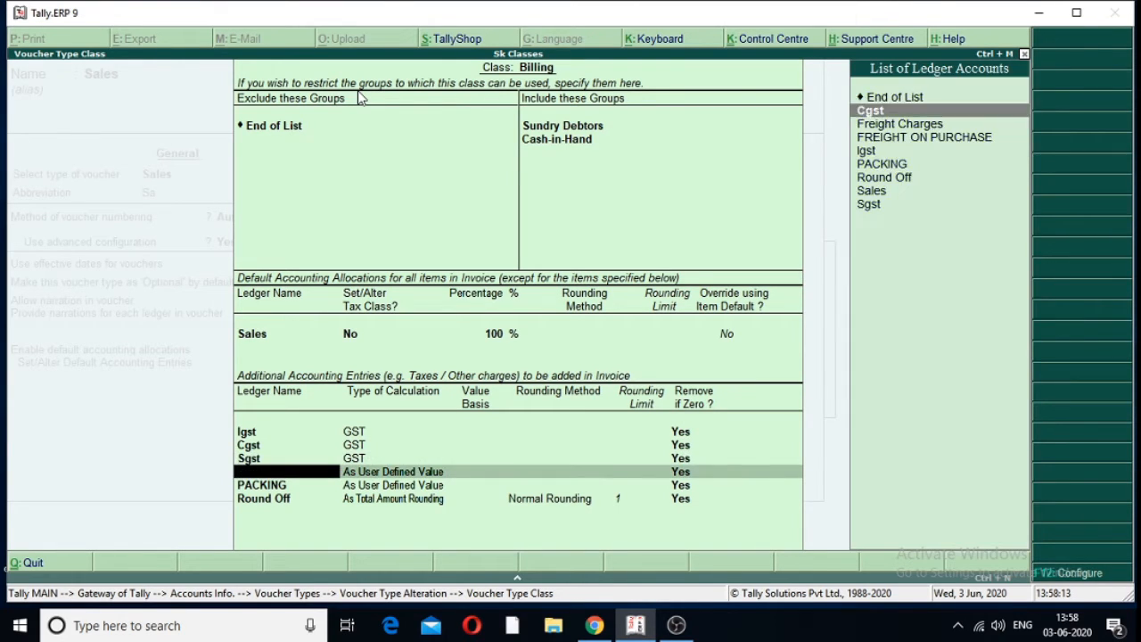
{"action": "key", "text": "Return"}
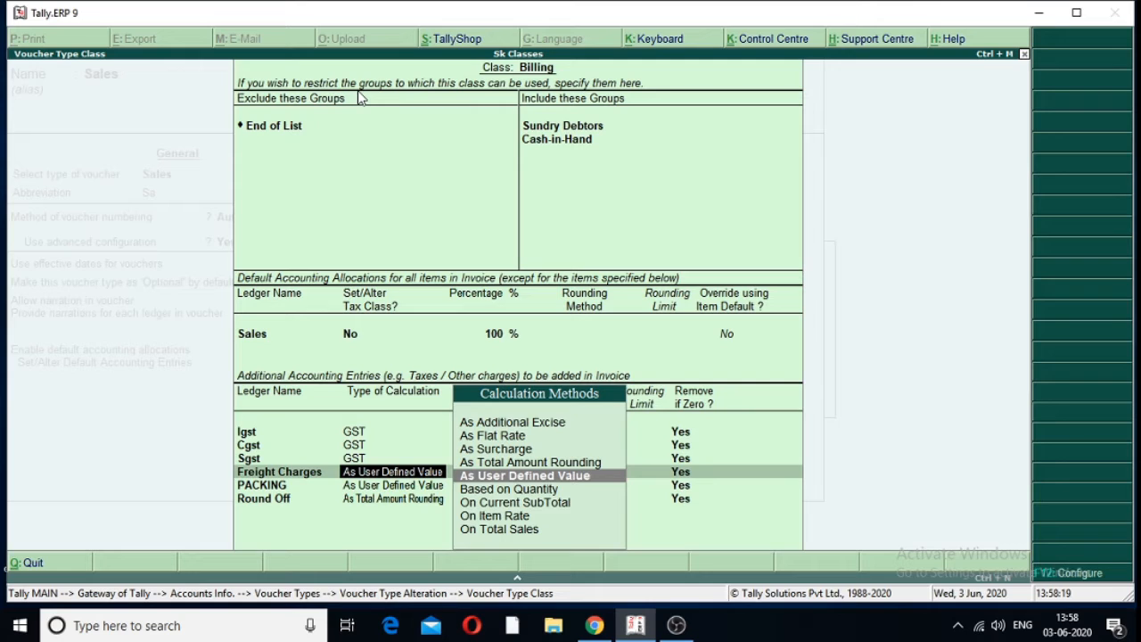
{"action": "key", "text": "Return"}
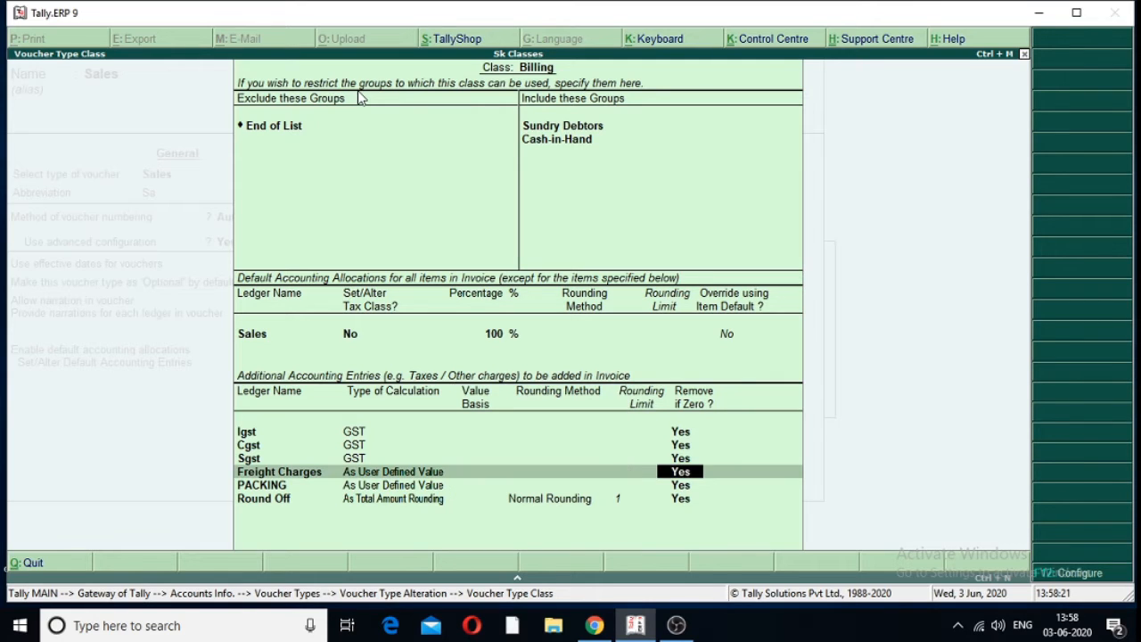
{"action": "key", "text": "Return"}
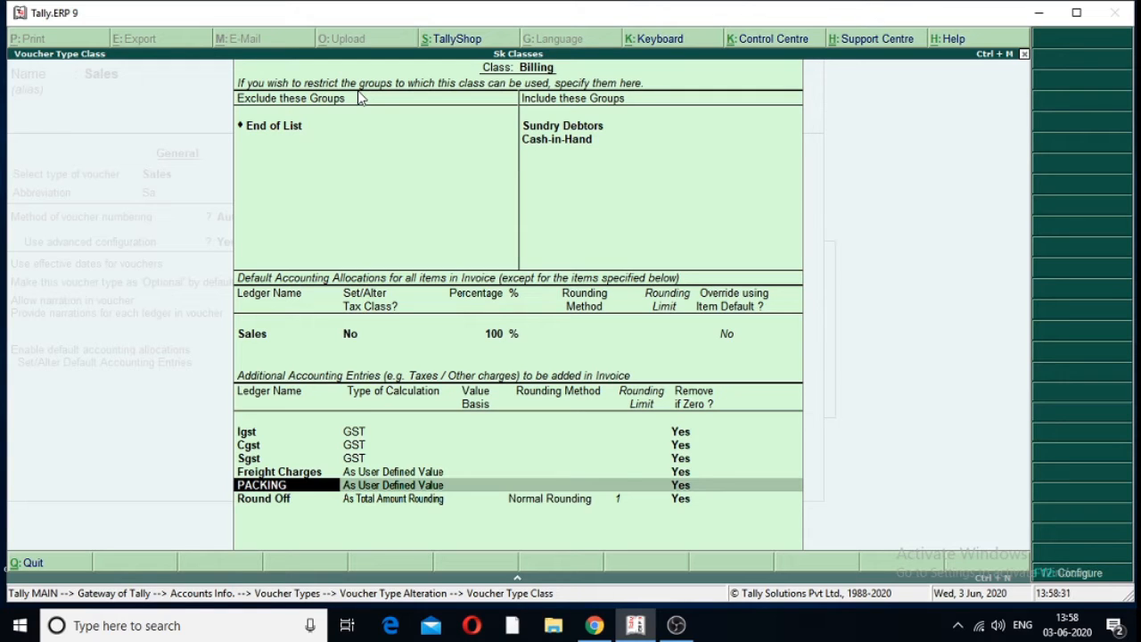
Keep the PACKING ledger as the fifth additional accounting entry, calculated As User Defined Value, with removal if zero set to Yes.
{"action": "key", "text": "Return"}
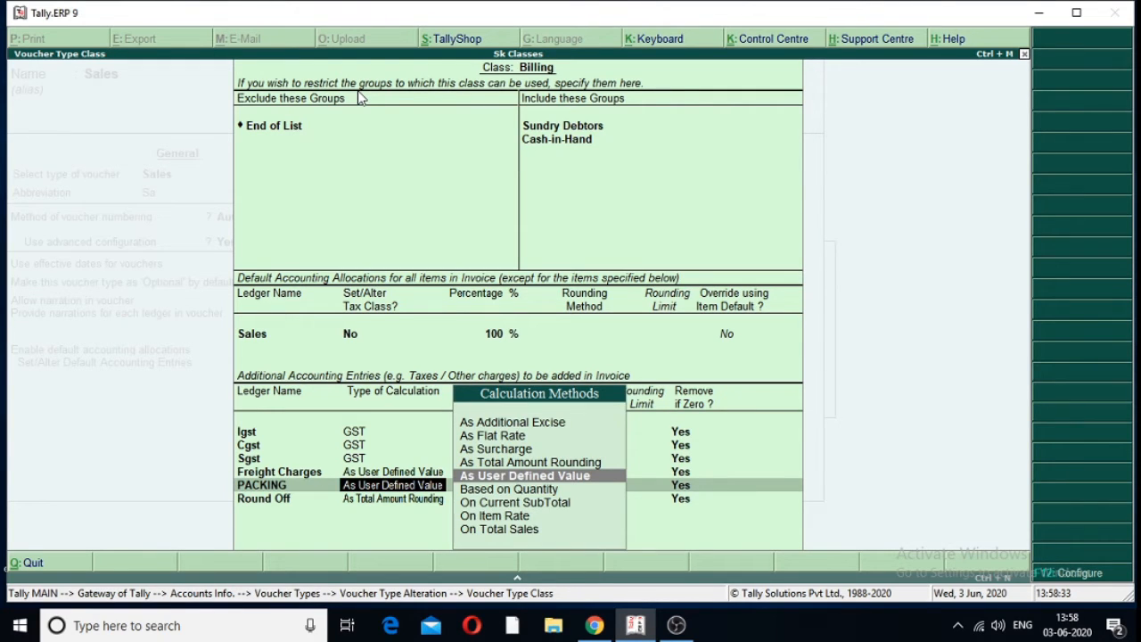
{"action": "key", "text": "Return"}
{"action": "key", "text": "Return"}
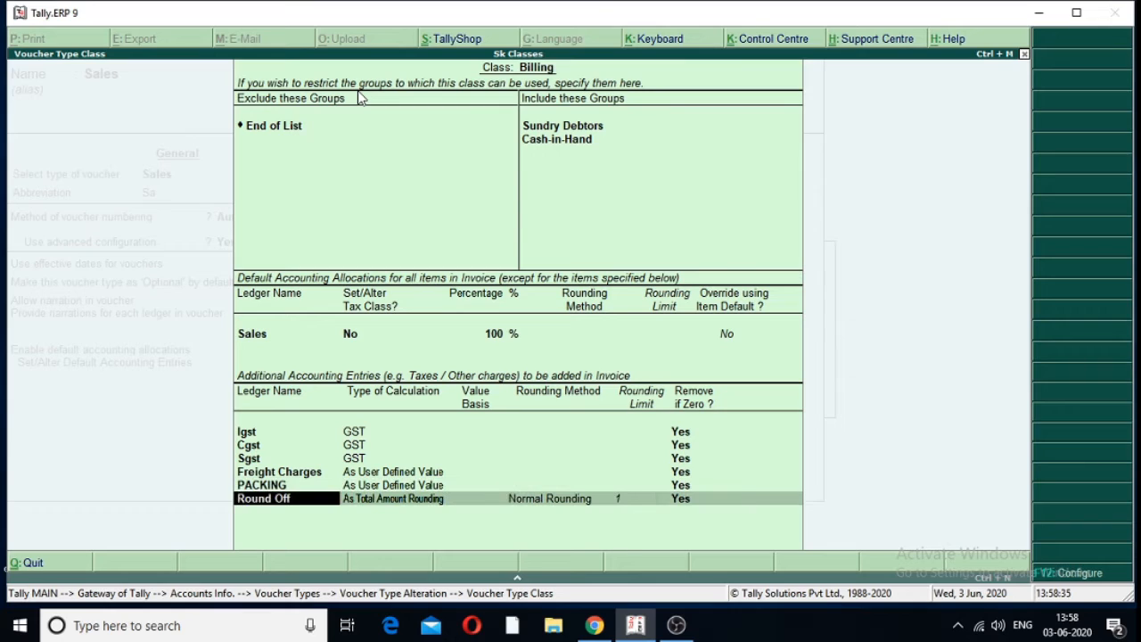
Keep the Round Off entry As Total Amount Rounding with Normal Rounding, limit 1 and removal if zero Yes, and finish the Billing class.
{"action": "key", "text": "Return"}
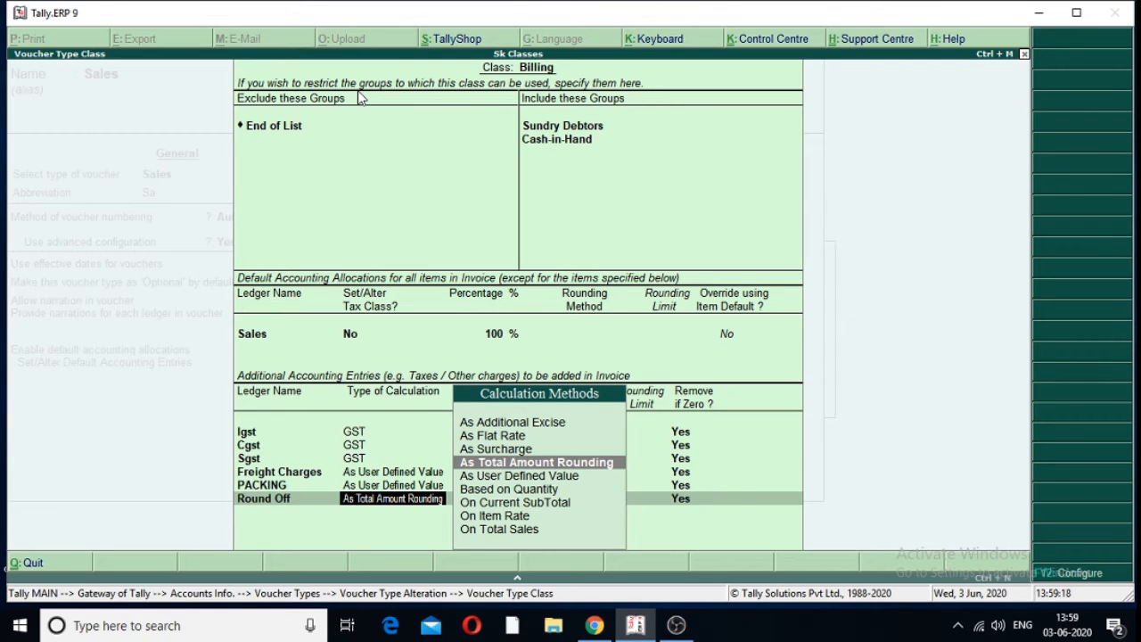
{"action": "key", "text": "Return"}
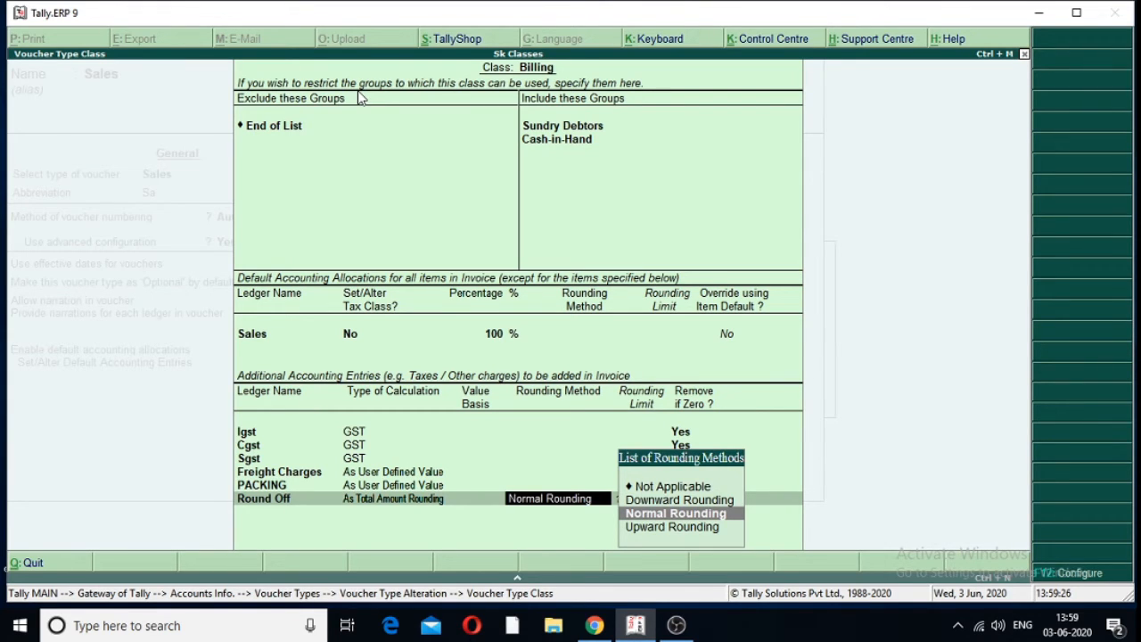
{"action": "key", "text": "Return"}
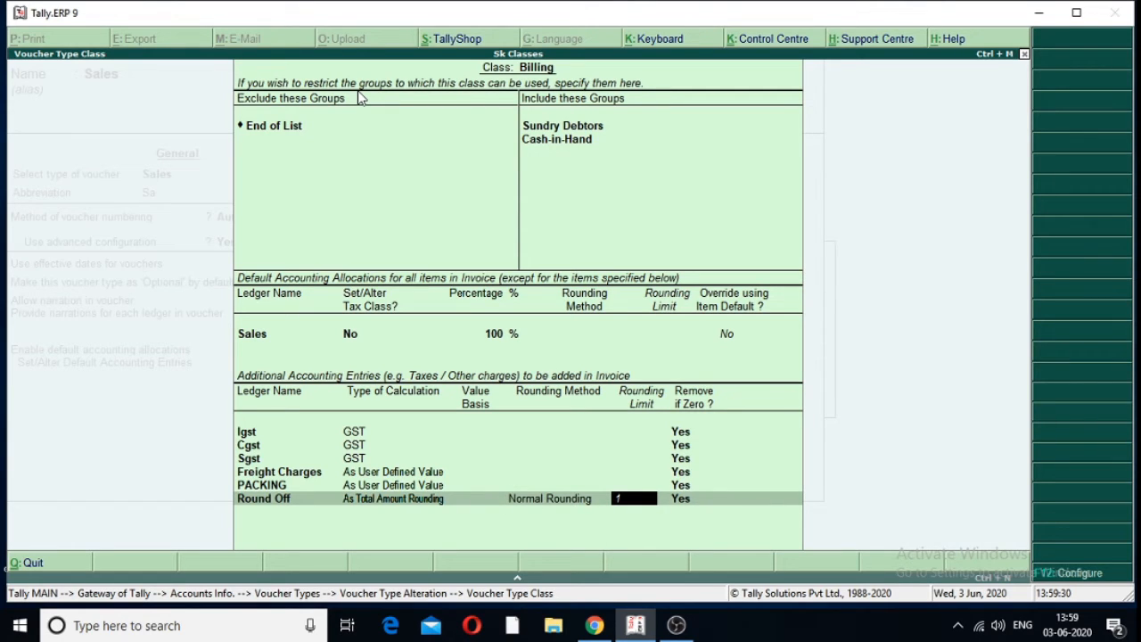
{"action": "key", "text": "Return"}
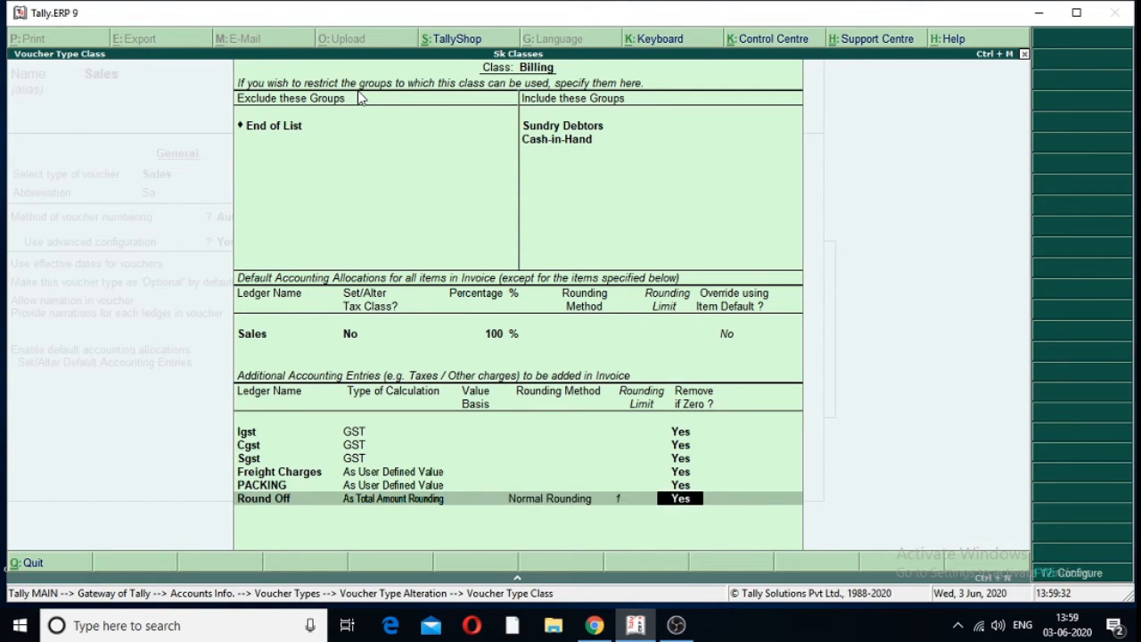
{"action": "key", "text": "Return"}
{"action": "key", "text": "Return"}
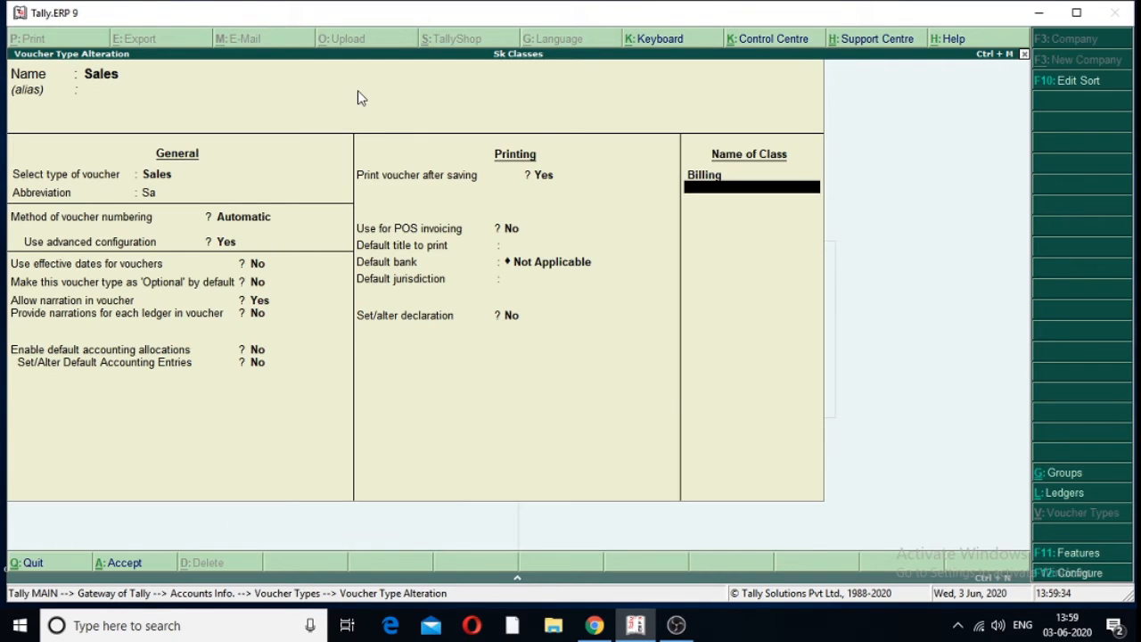
Save the altered Sales voucher type and return to the Gateway of Tally.
{"action": "key", "text": "Return"}
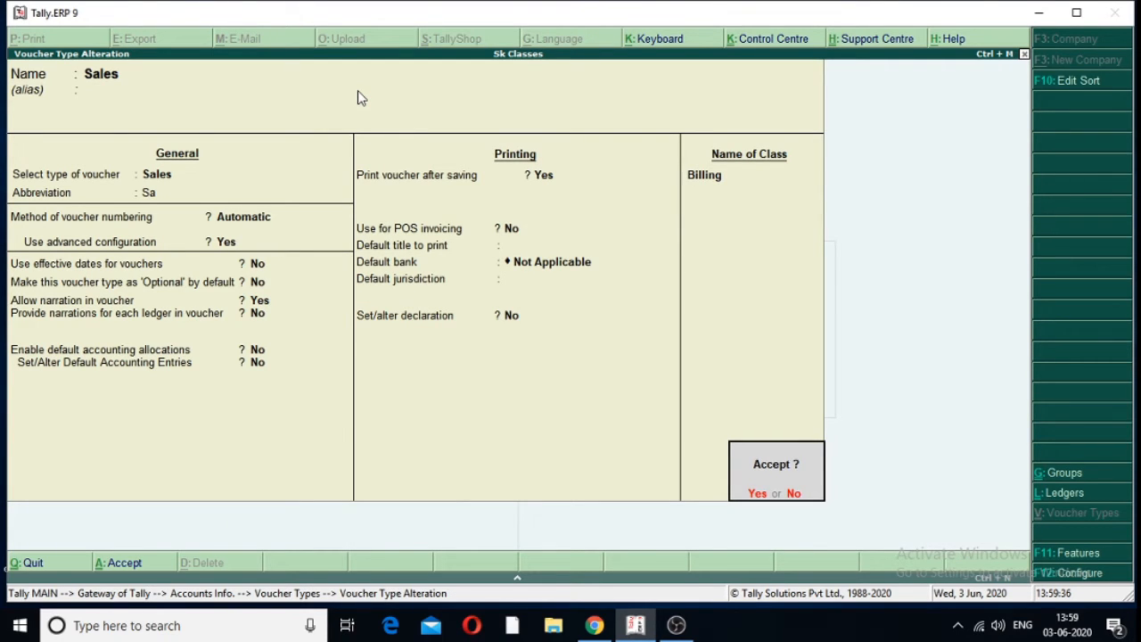
{"action": "key", "text": "Return"}
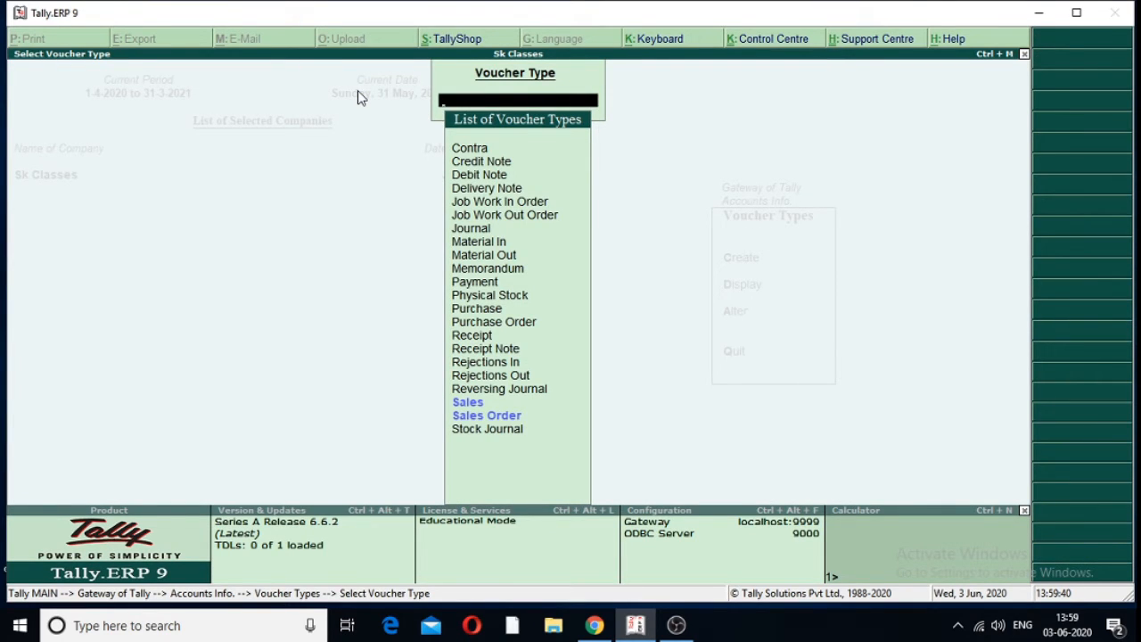
{"action": "key", "text": "Escape"}
{"action": "key", "text": "Escape"}
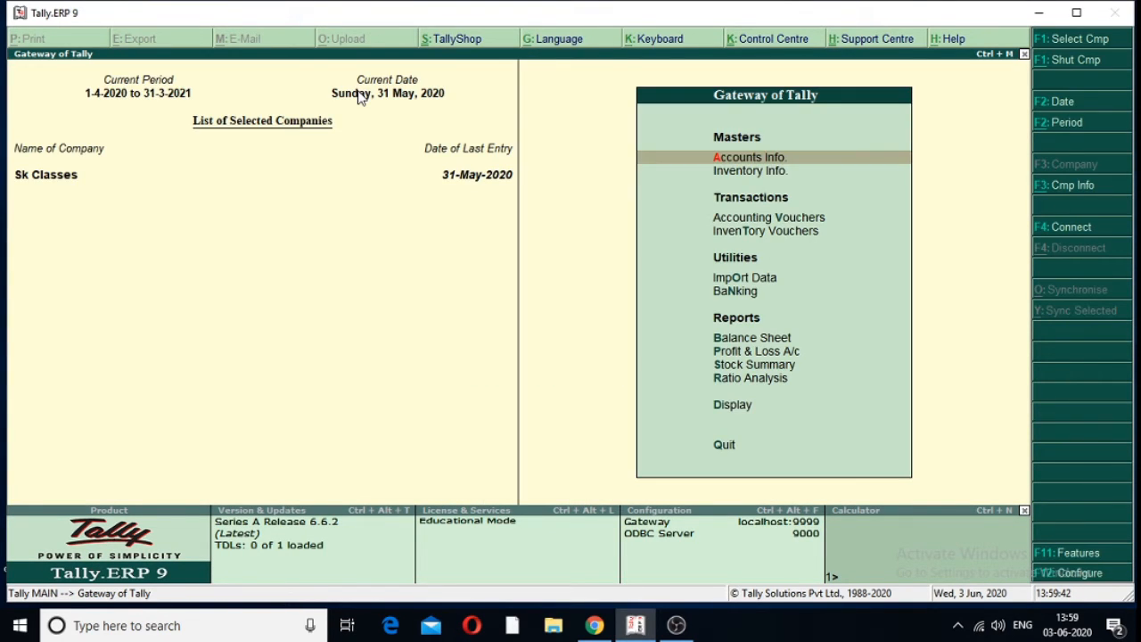
Start a new Sales accounting voucher using the Billing voucher class.
{"action": "key", "text": "Down"}
{"action": "key", "text": "Down"}
{"action": "key", "text": "Down"}
{"action": "key", "text": "Up"}
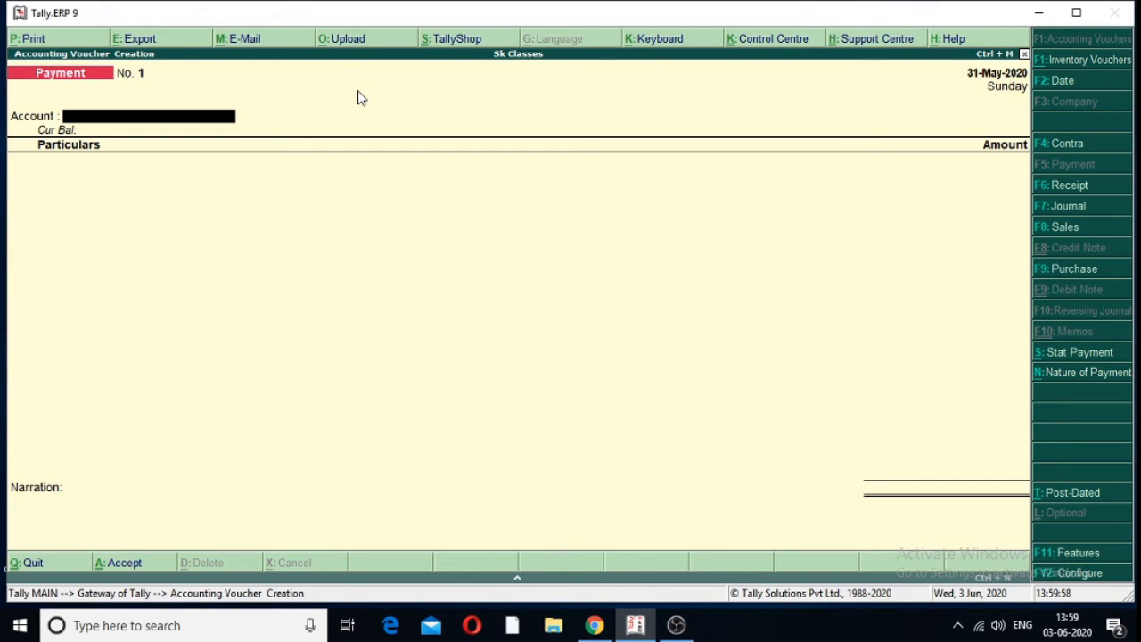
{"action": "left_click", "coordinate": [1064, 229]}
{"action": "key", "text": "Down"}
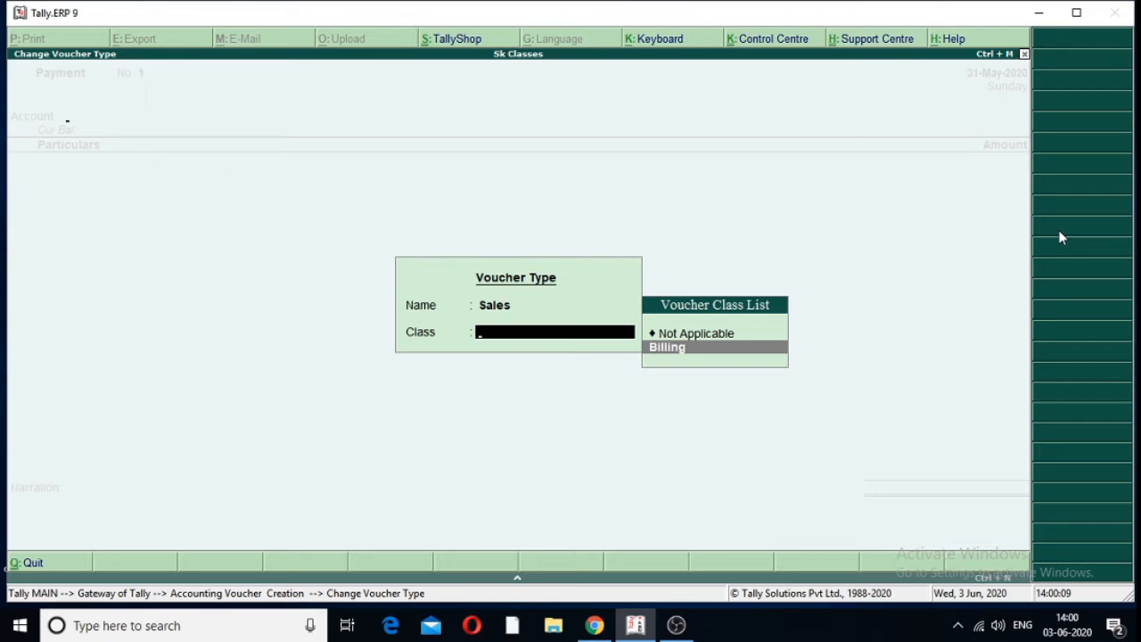
{"action": "key", "text": "Return"}
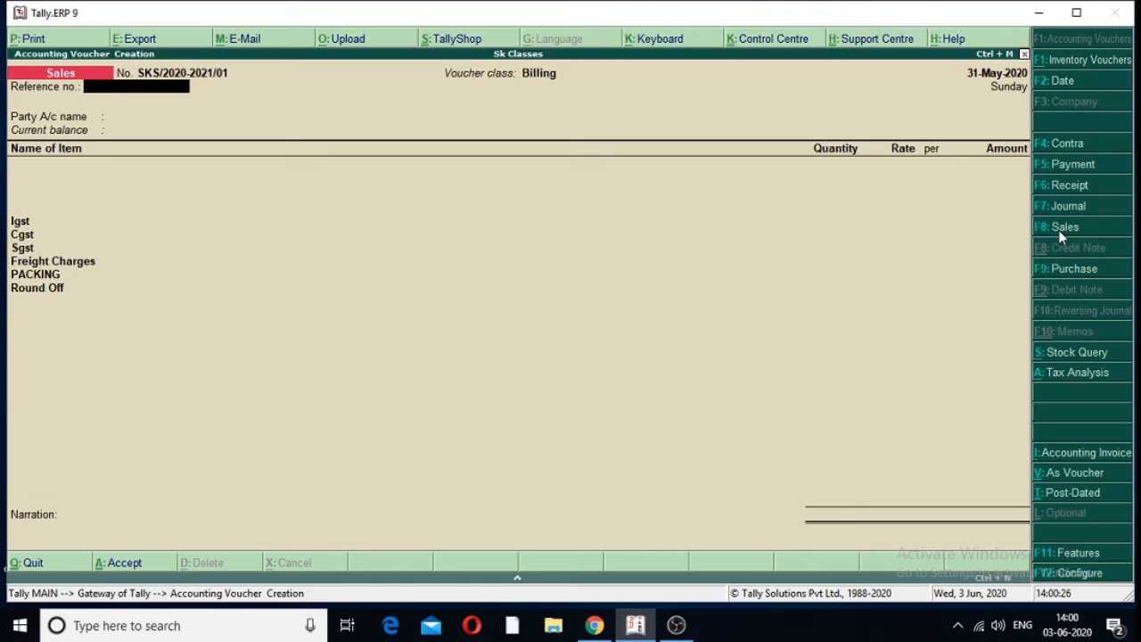
Enter the reference number SKS/2020/2021/01 and select Mohan Traders as the party, accepting its party details as they are.
{"action": "type", "text": "SKS/2020/202"}
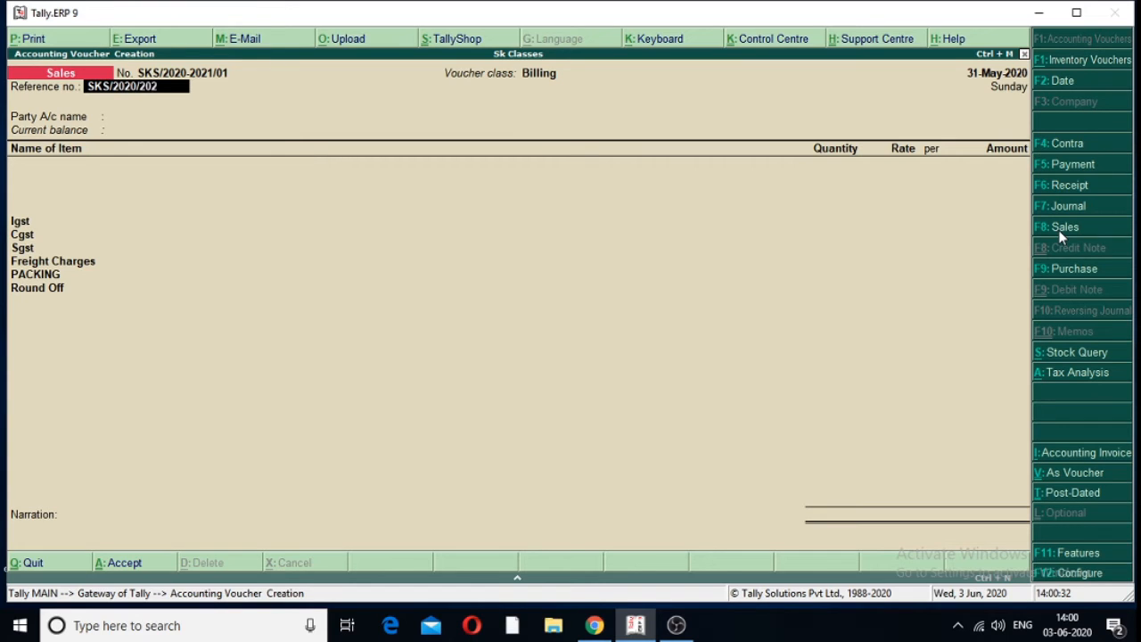
{"action": "type", "text": "1/01"}
{"action": "key", "text": "Return"}
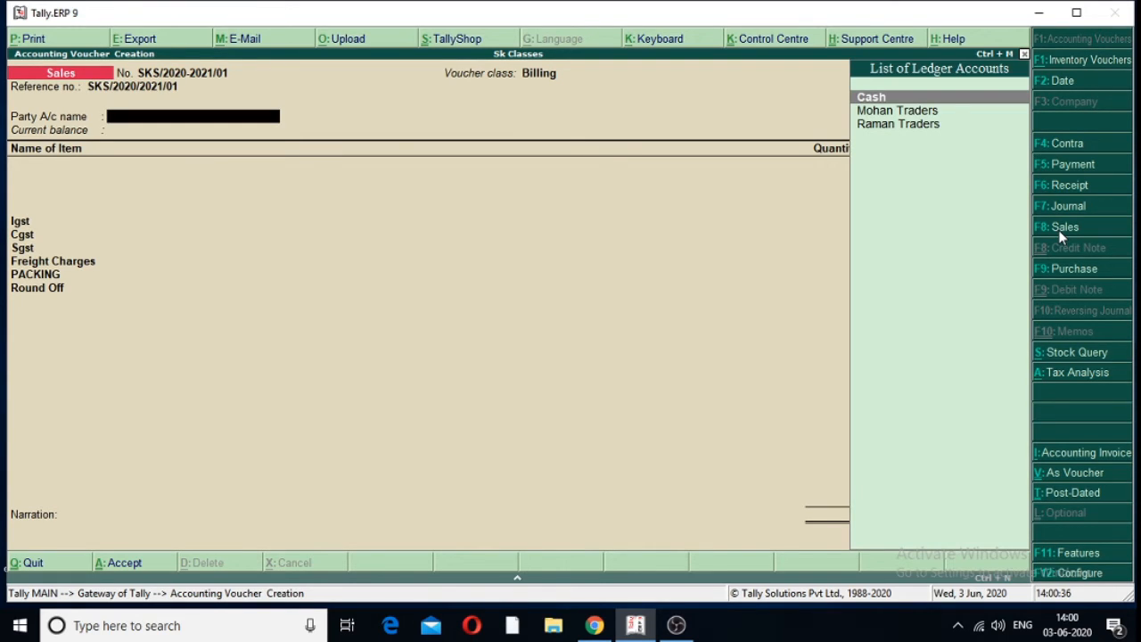
{"action": "key", "text": "Down"}
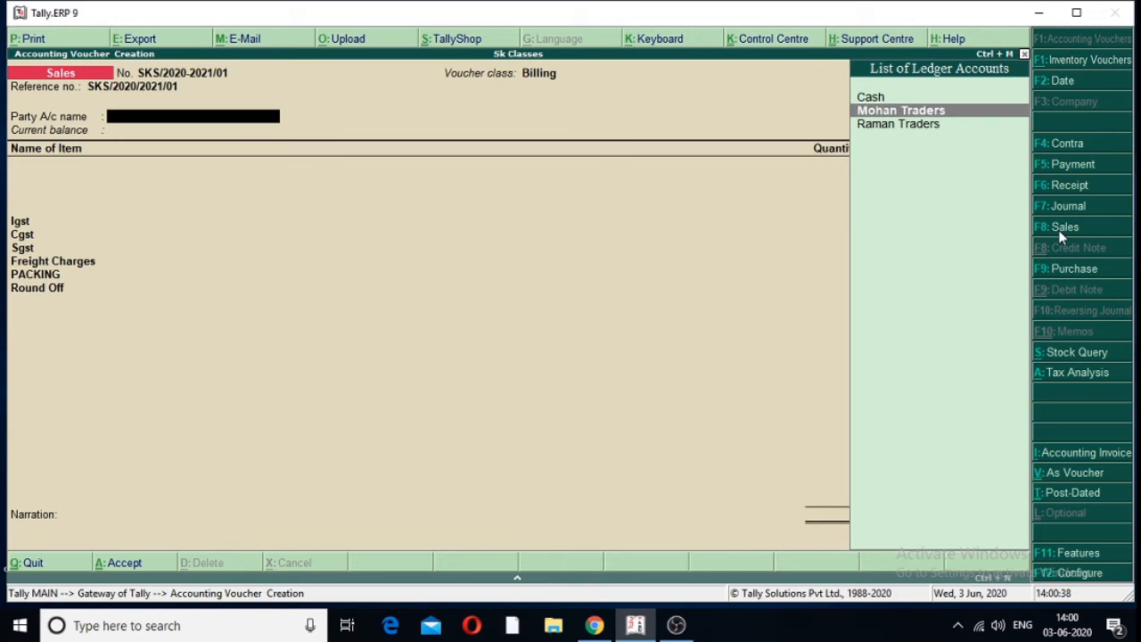
{"action": "left_click", "coordinate": [1059, 228]}
{"action": "key", "text": "Return"}
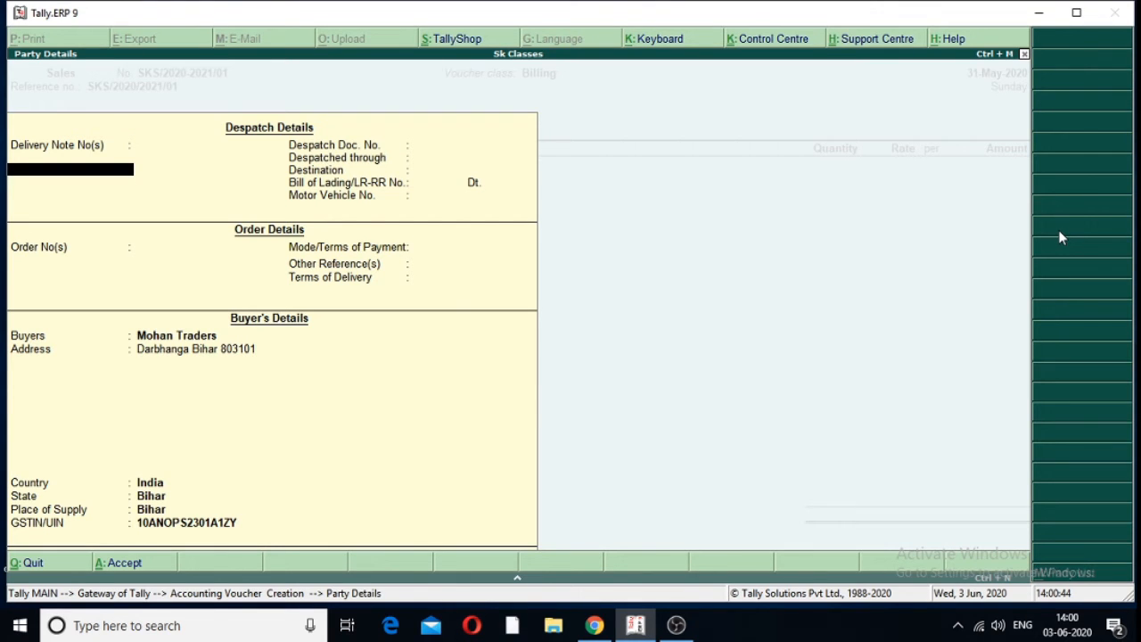
{"action": "key", "text": "ctrl+a"}
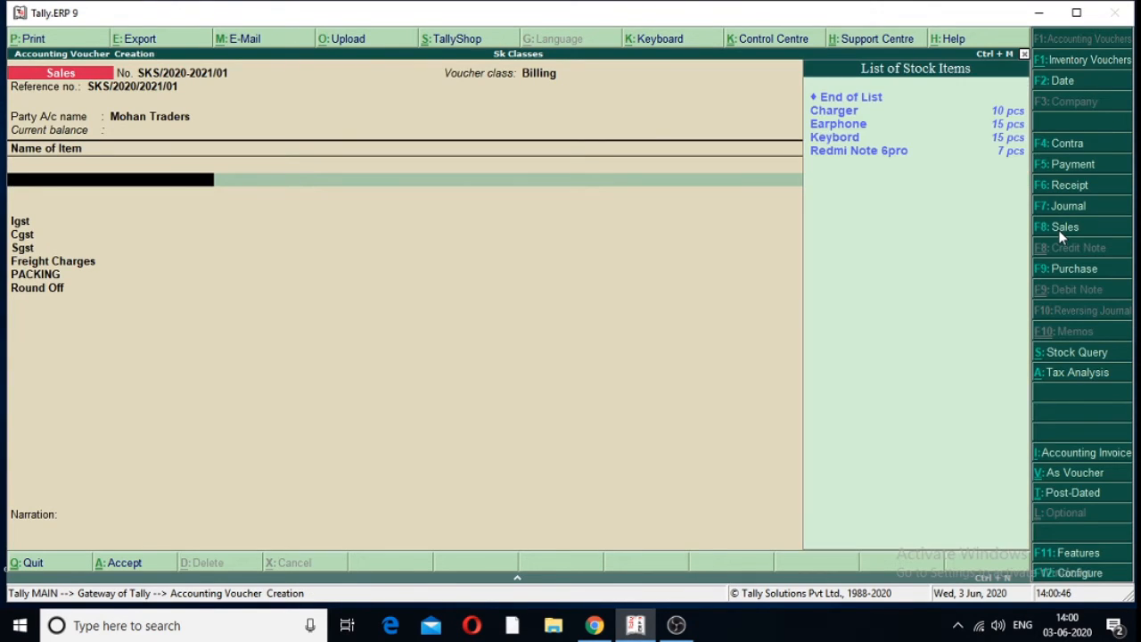
Add the Charger stock item to the invoice with a quantity of 5 pcs at a rate of 400 per piece.
{"action": "key", "text": "Down"}
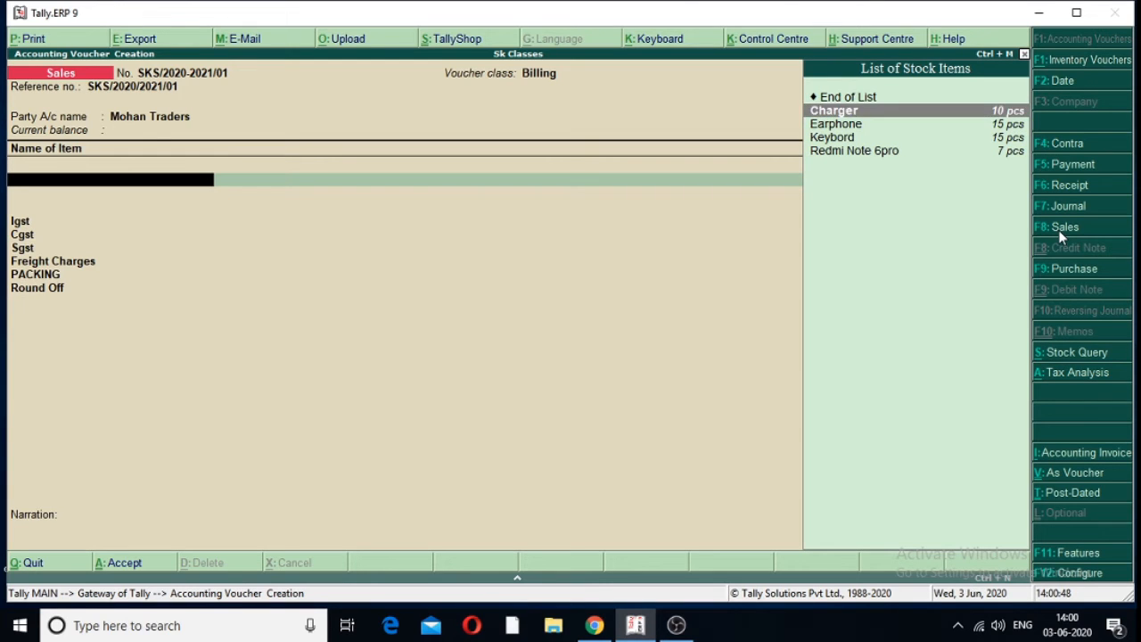
{"action": "key", "text": "Down"}
{"action": "key", "text": "Up"}
{"action": "key", "text": "Return"}
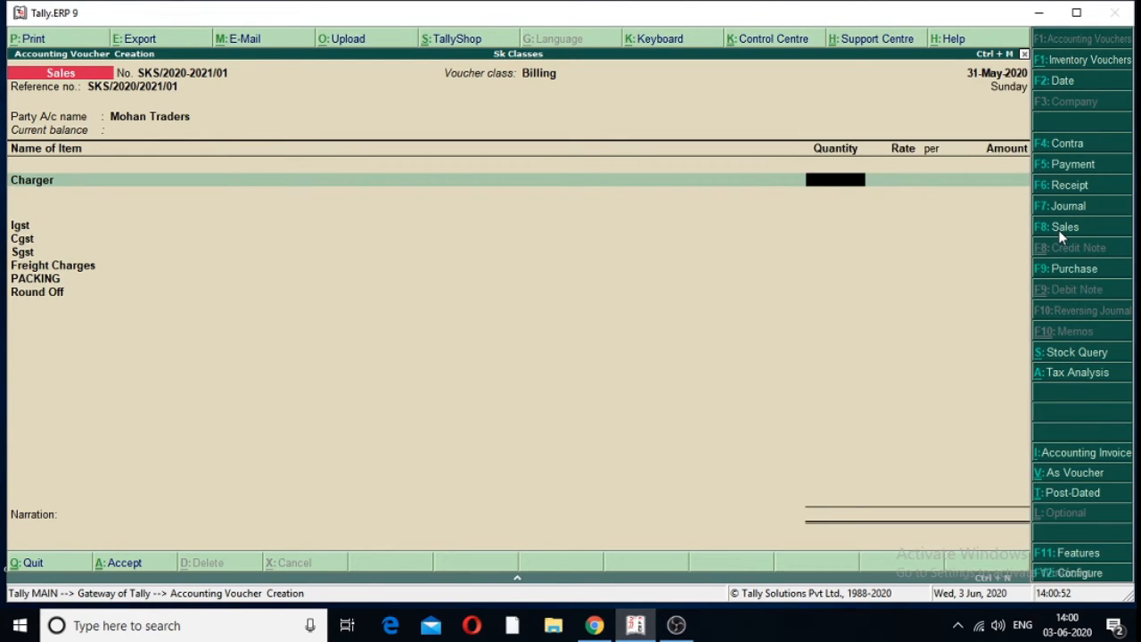
{"action": "type", "text": "5"}
{"action": "key", "text": "Return"}
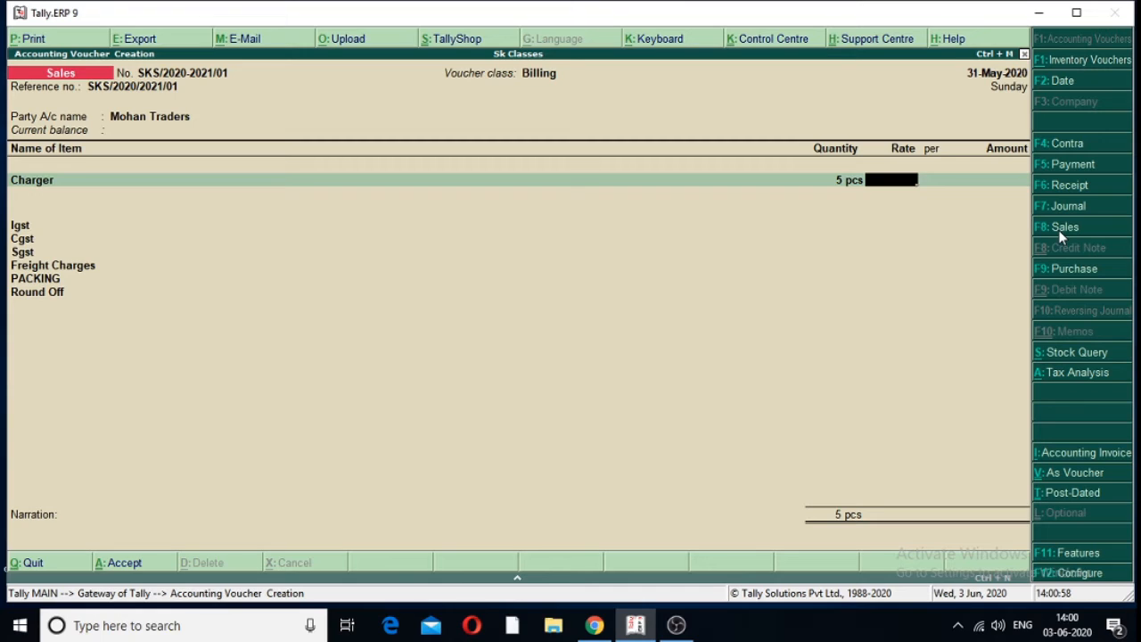
{"action": "type", "text": "400"}
{"action": "key", "text": "Return"}
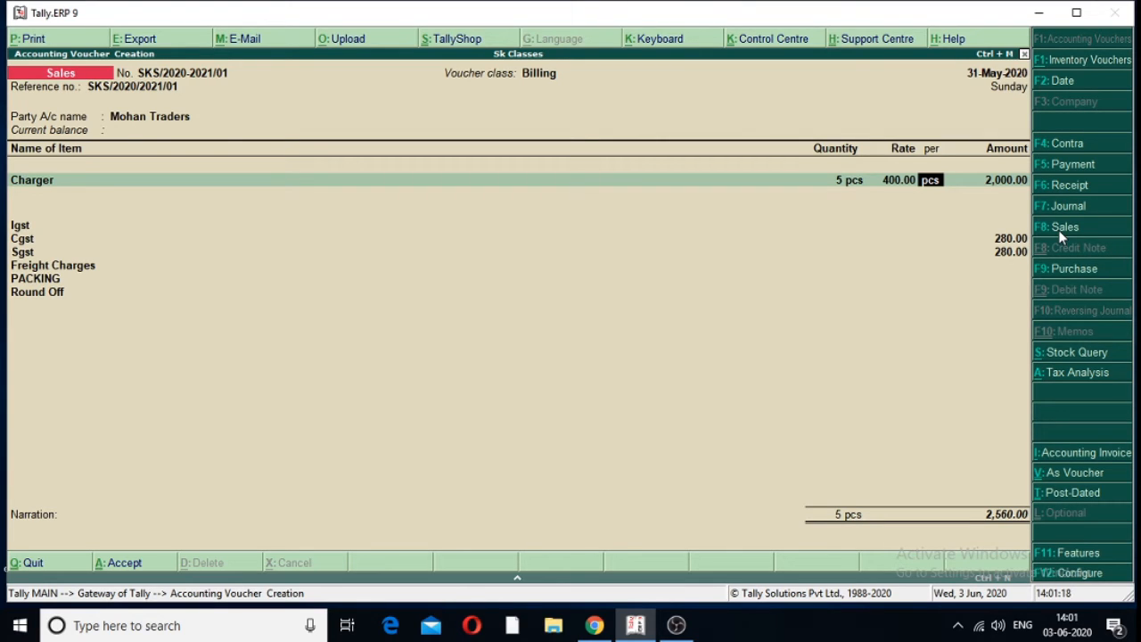
{"action": "key", "text": "Return"}
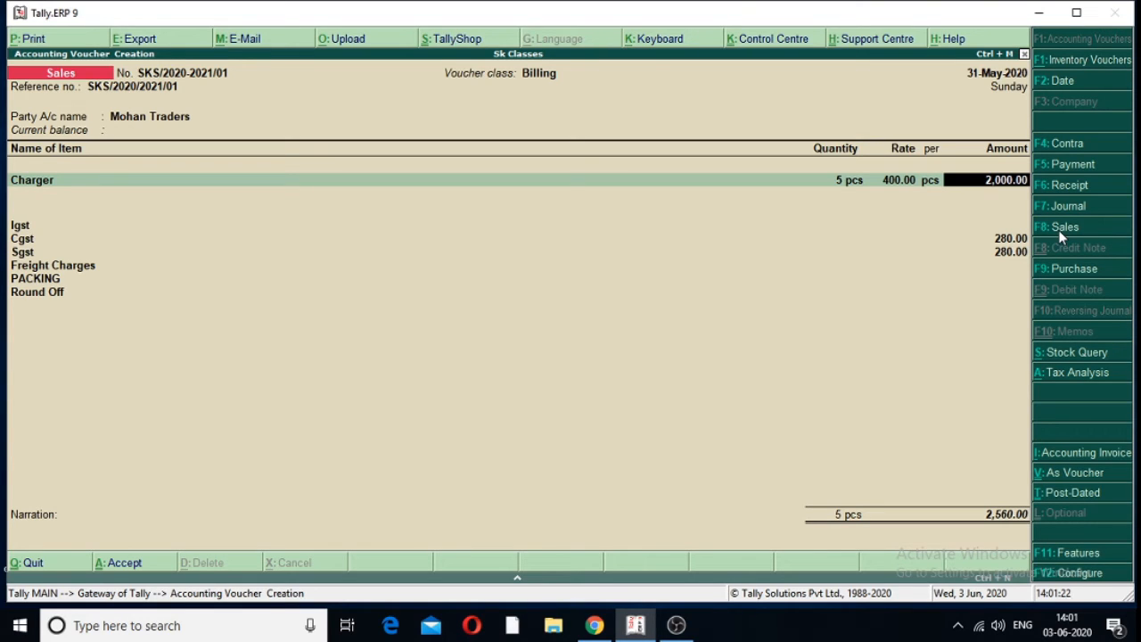
{"action": "key", "text": "Return"}
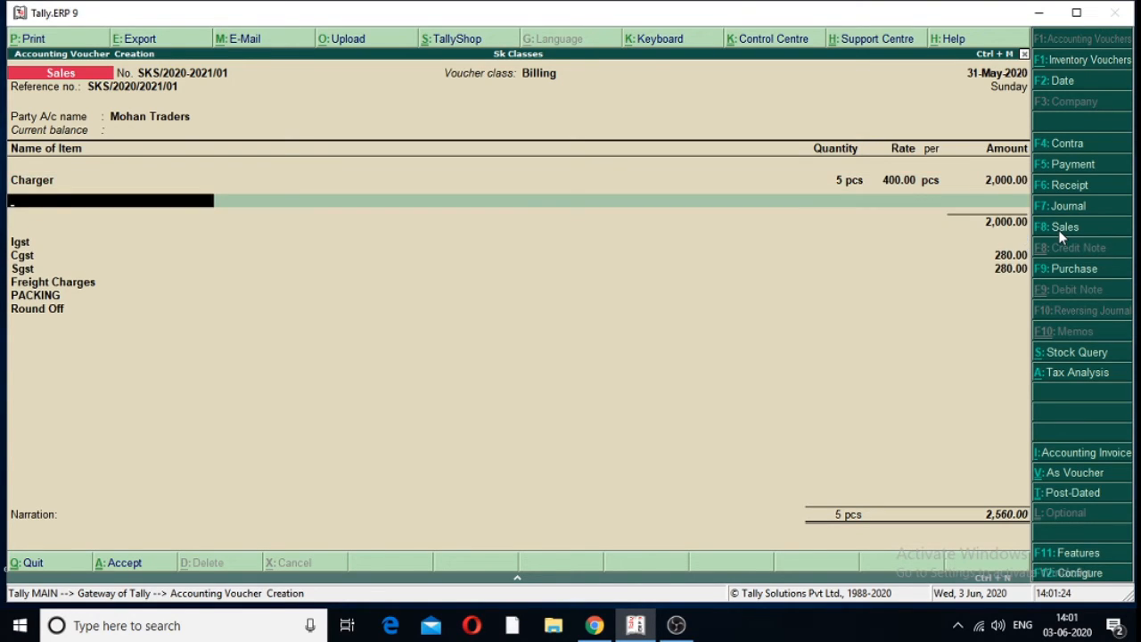
Add the Earphone stock item to the invoice with a quantity of 5 pcs at a rate of 150 per piece.
{"action": "key", "text": "Down"}
{"action": "key", "text": "Down"}
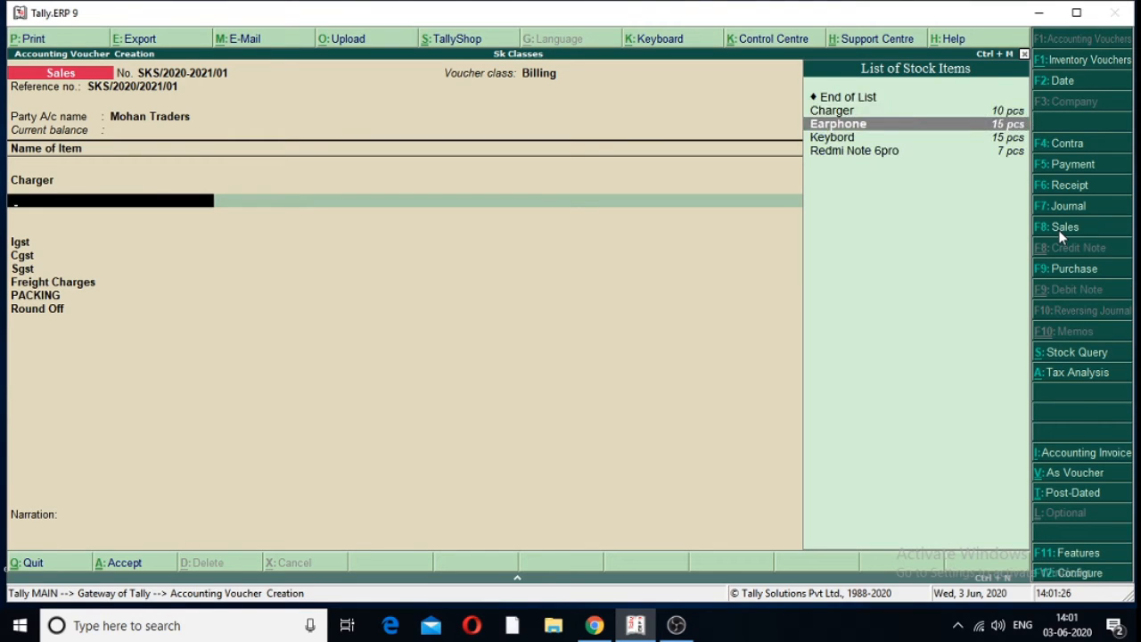
{"action": "key", "text": "Return"}
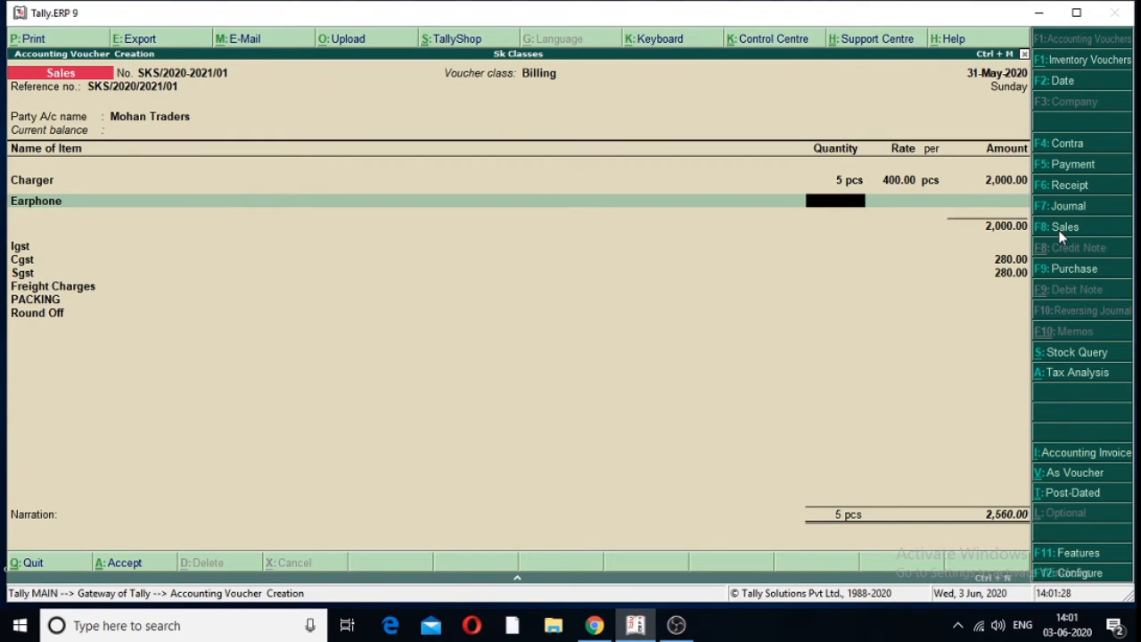
{"action": "type", "text": "5"}
{"action": "key", "text": "Return"}
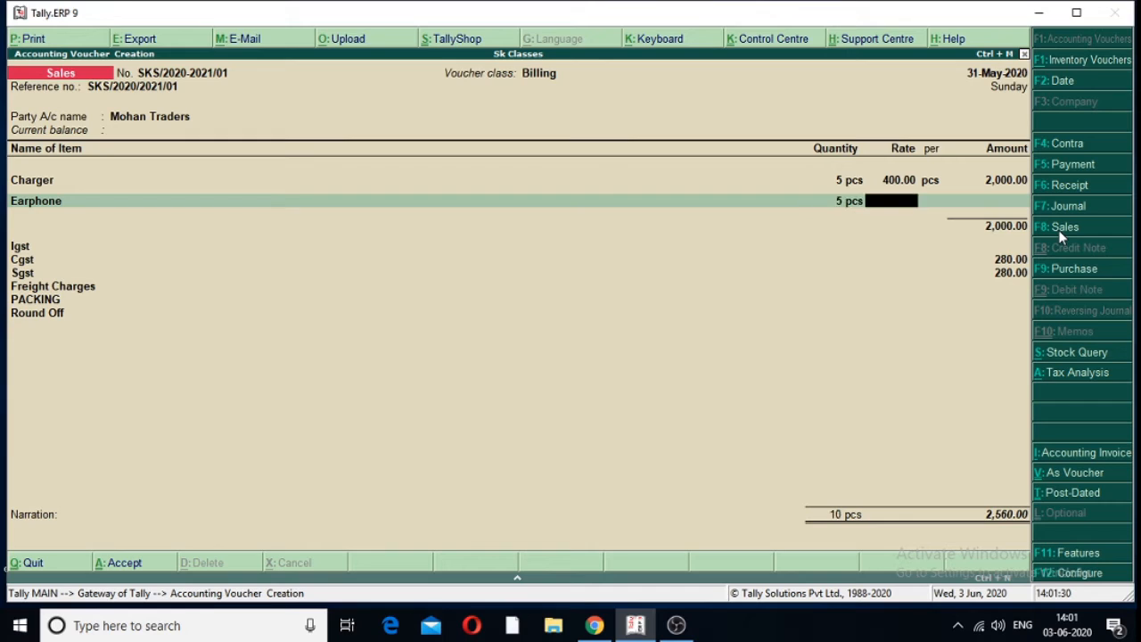
{"action": "type", "text": "150"}
{"action": "key", "text": "Return"}
{"action": "key", "text": "Return"}
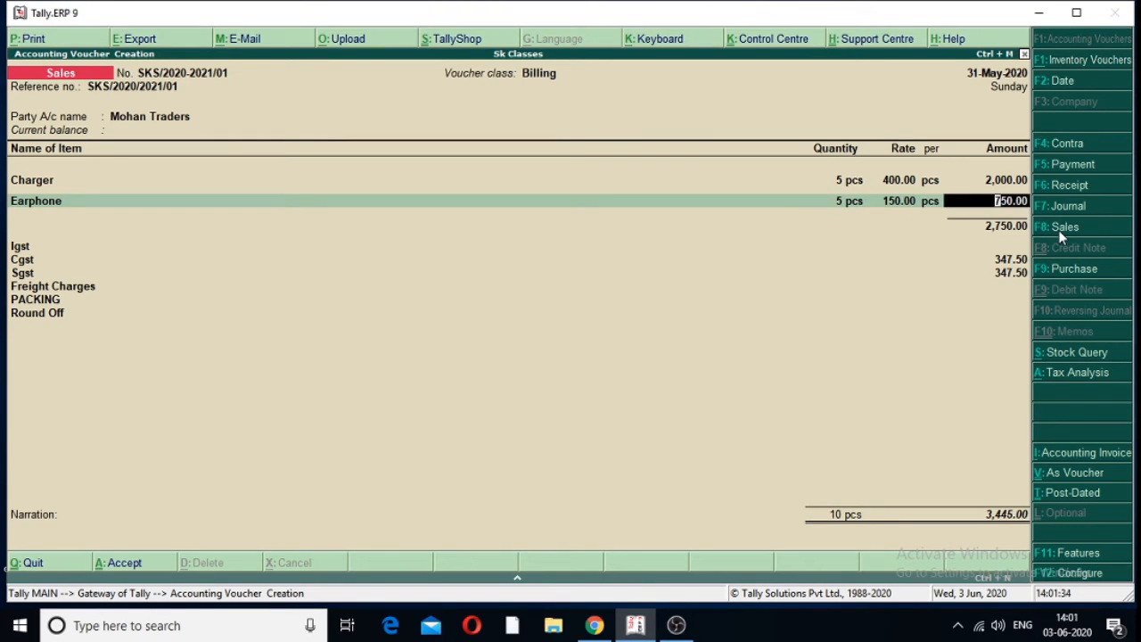
{"action": "key", "text": "Return"}
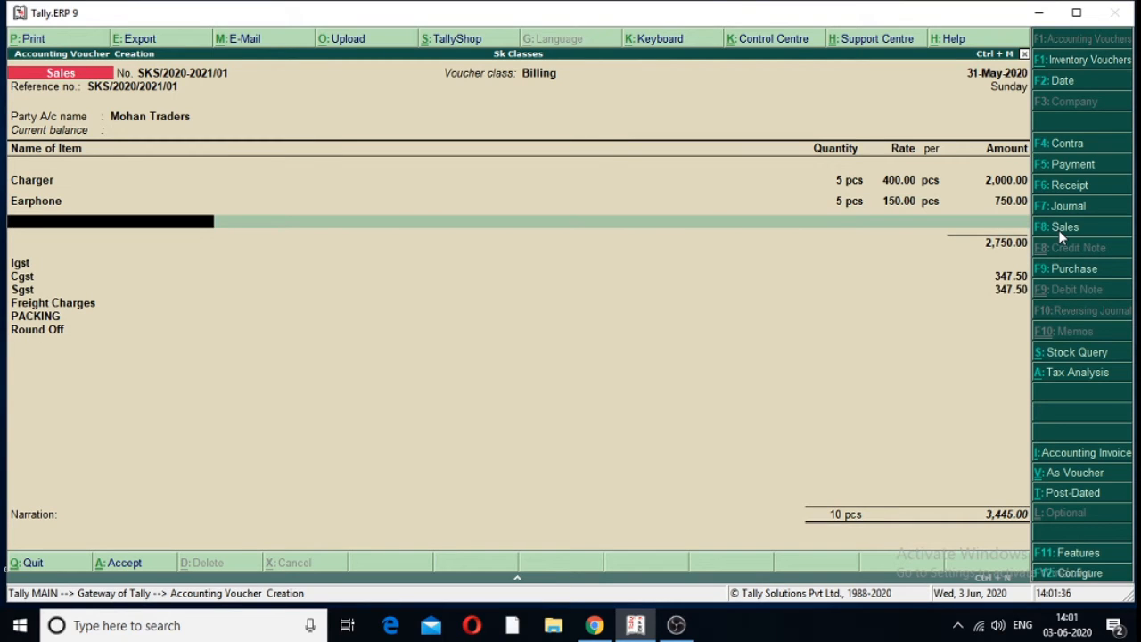
Add the Keybord stock item to the invoice with a quantity of 3 pcs at a rate of 250 per piece.
{"action": "key", "text": "Down"}
{"action": "key", "text": "Down"}
{"action": "key", "text": "Down"}
{"action": "key", "text": "Return"}
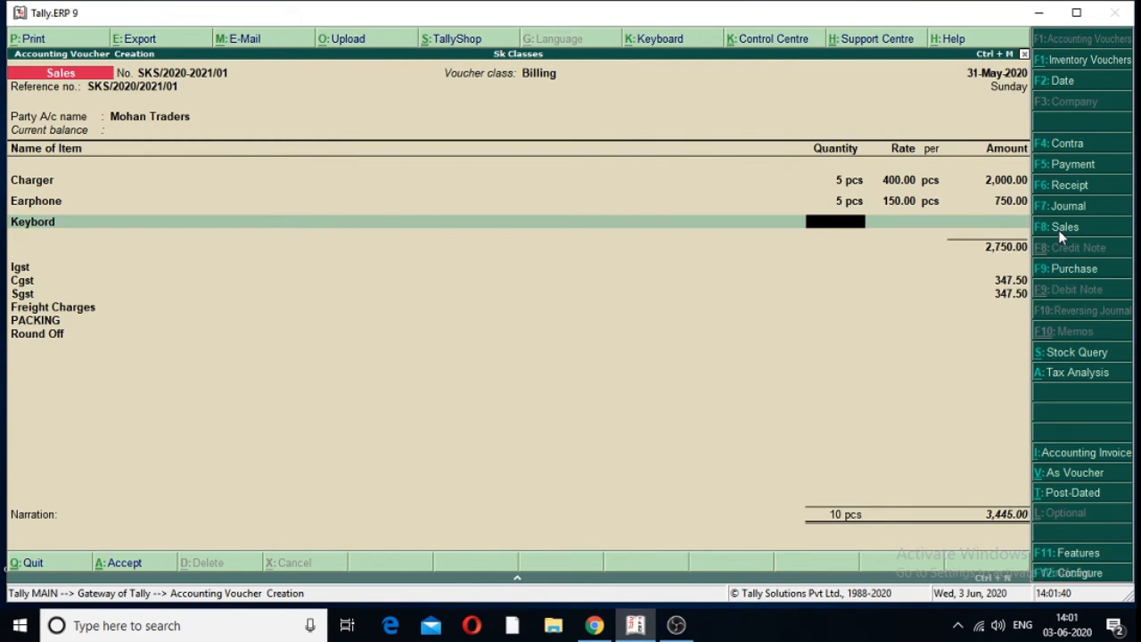
{"action": "type", "text": "3"}
{"action": "key", "text": "Return"}
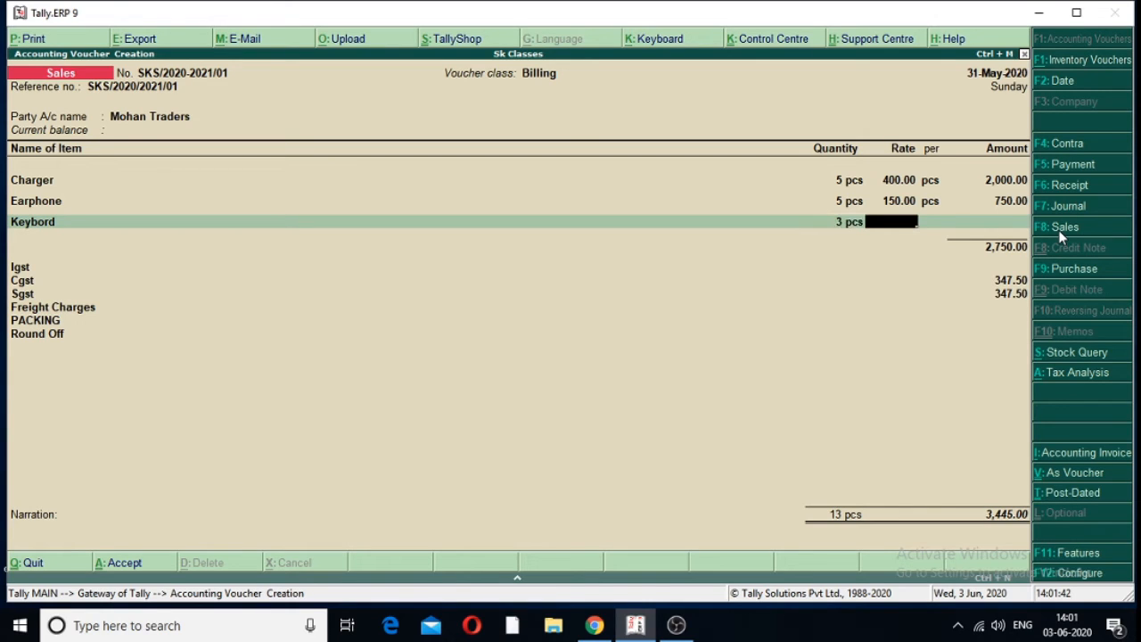
{"action": "type", "text": "250"}
{"action": "key", "text": "Return"}
{"action": "key", "text": "Return"}
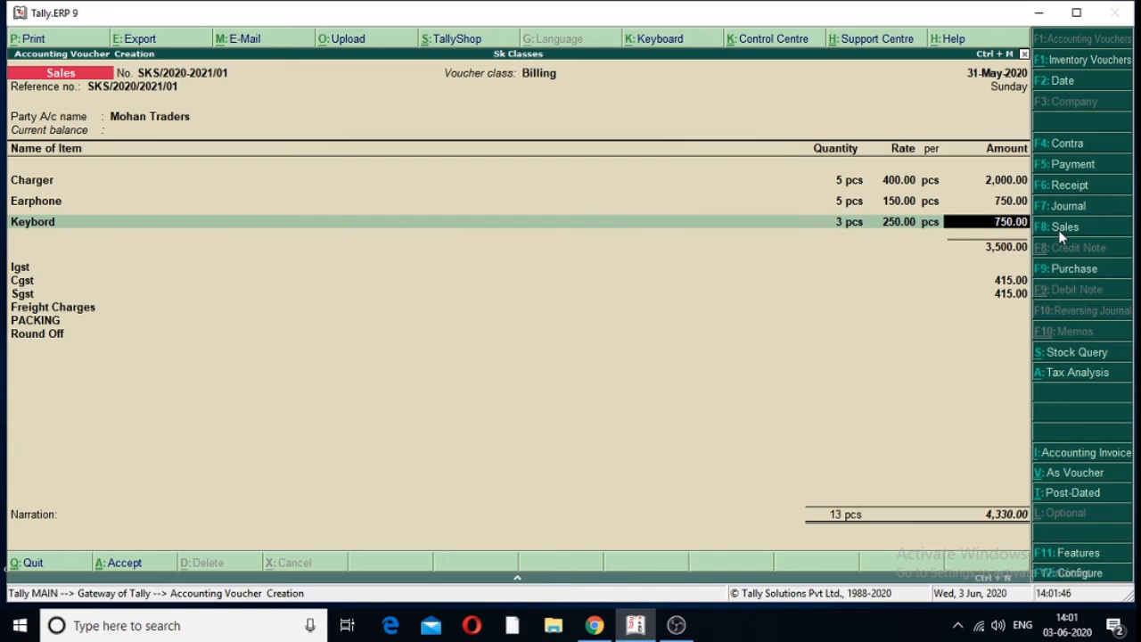
{"action": "key", "text": "Return"}
Add the Redmi Note 6pro stock item to the invoice with a quantity of 2 pcs at a rate of 12,000 per piece.
{"action": "key", "text": "Down"}
{"action": "key", "text": "Down"}
{"action": "key", "text": "Down"}
{"action": "key", "text": "Down"}
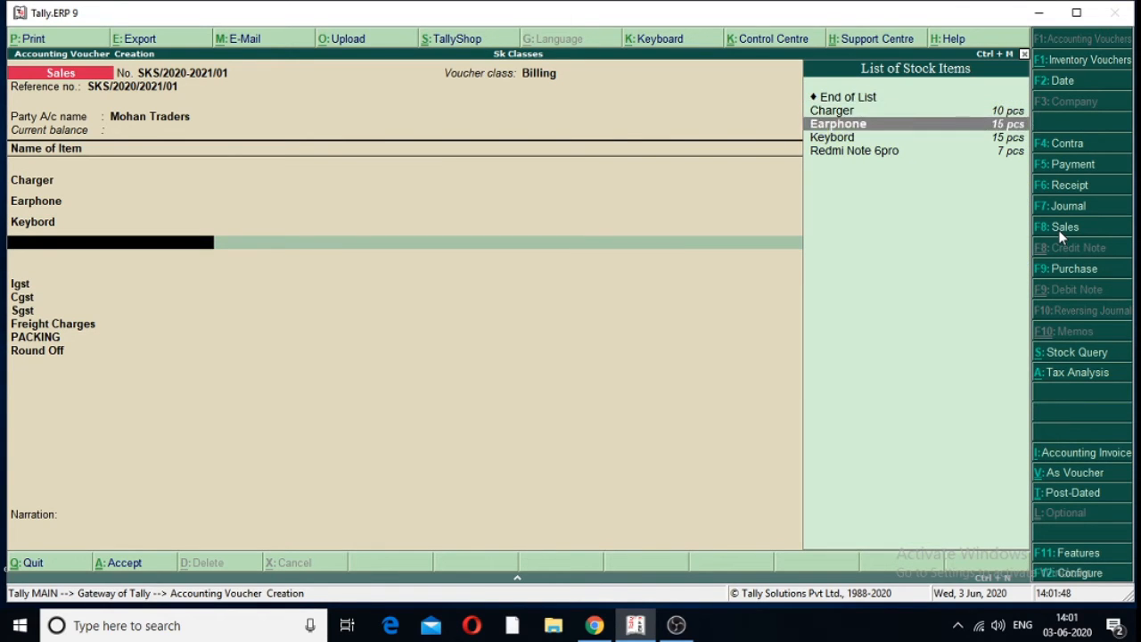
{"action": "key", "text": "Return"}
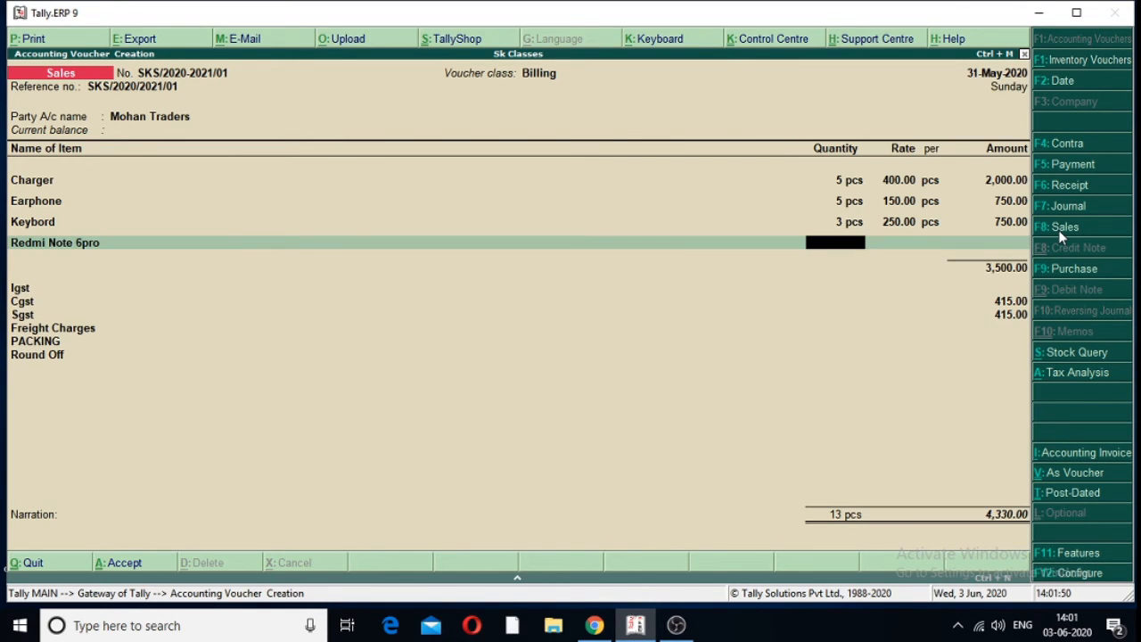
{"action": "type", "text": "2"}
{"action": "key", "text": "Return"}
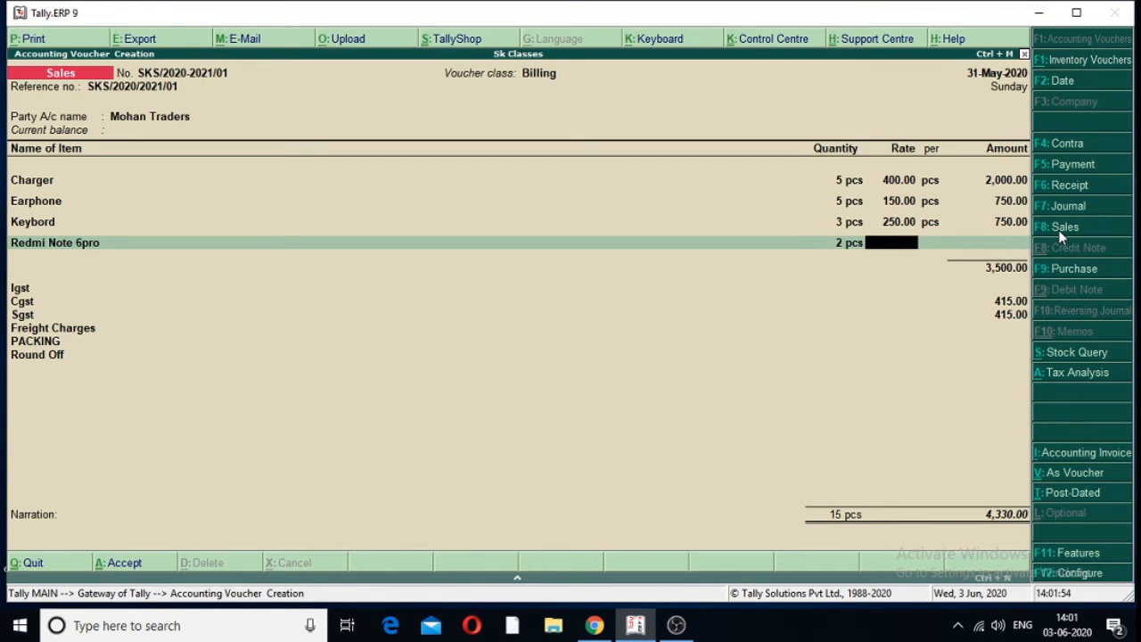
{"action": "type", "text": "12000"}
{"action": "key", "text": "Return"}
{"action": "key", "text": "Return"}
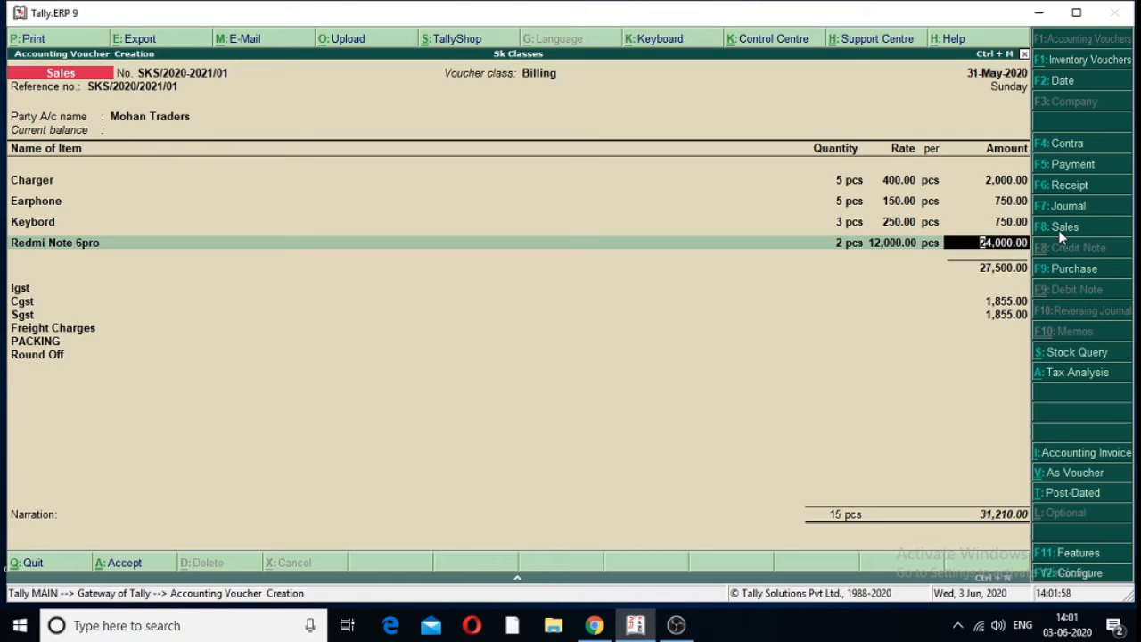
{"action": "key", "text": "Return"}
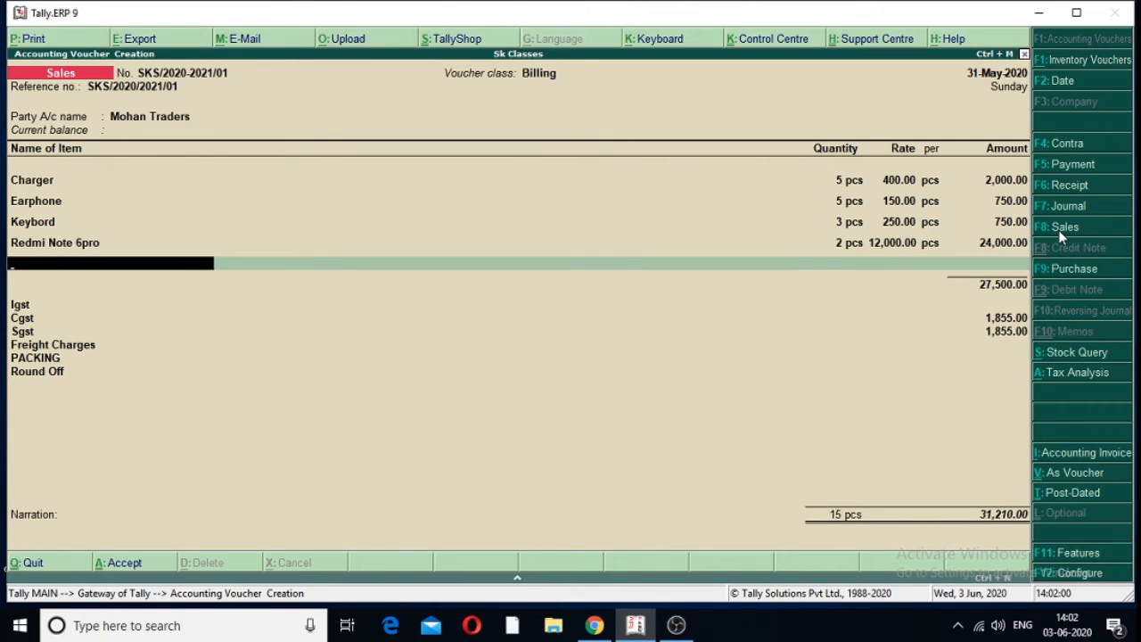
Finish the item list and enter 500 for Freight Charges and 300 as the PACKING amount.
{"action": "key", "text": "Return"}
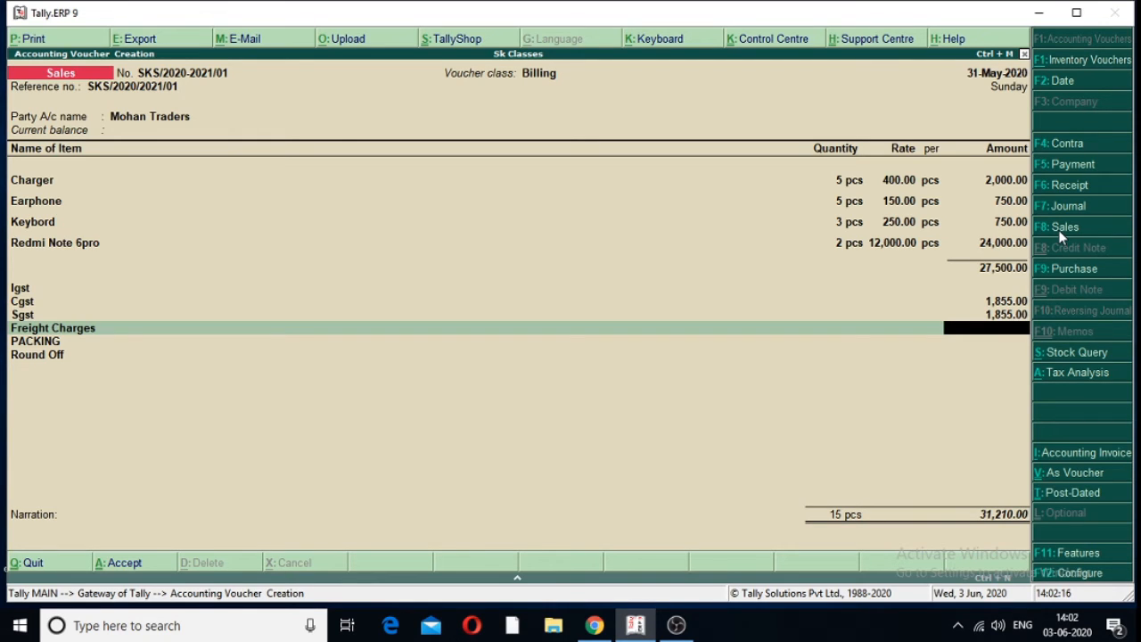
{"action": "type", "text": "500"}
{"action": "key", "text": "Return"}
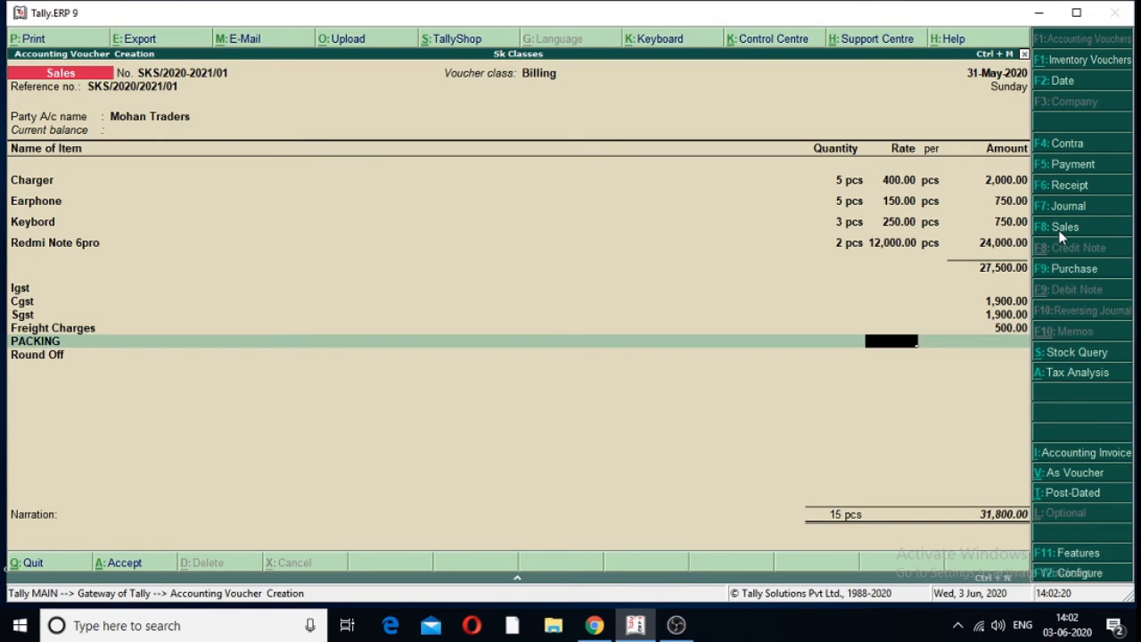
{"action": "key", "text": "Return"}
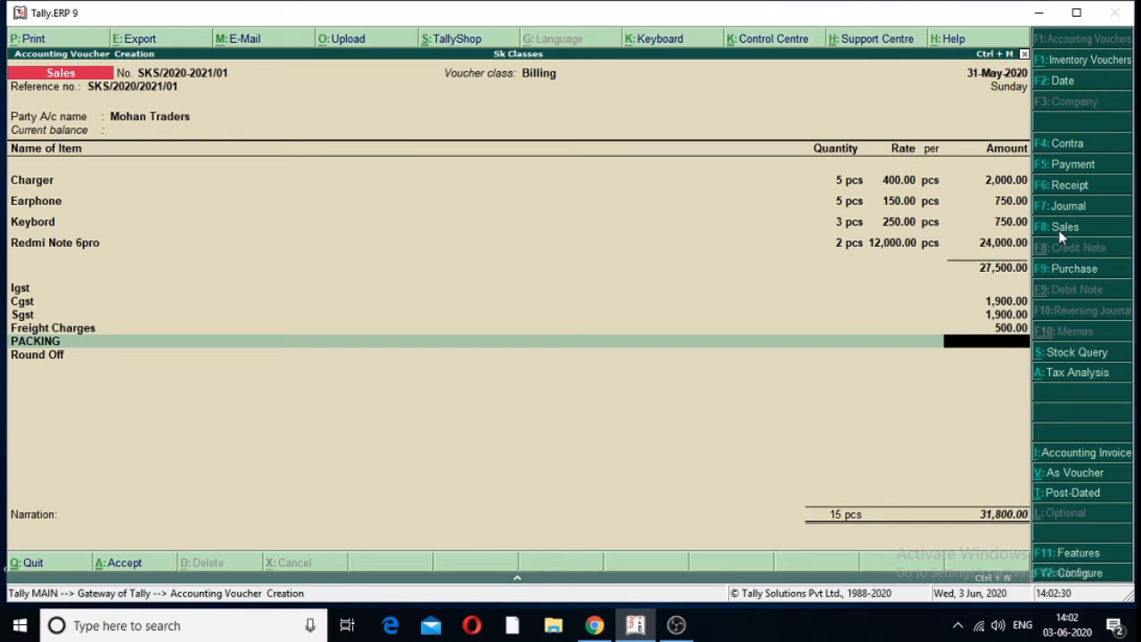
{"action": "type", "text": "300"}
{"action": "key", "text": "Return"}
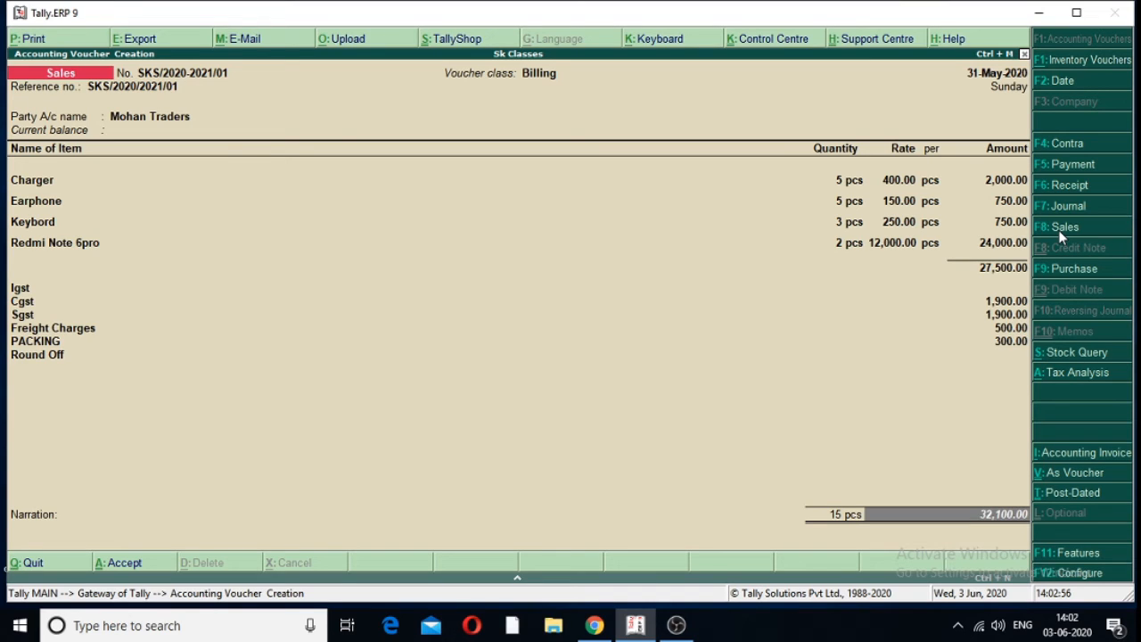
{"action": "key", "text": "Return"}
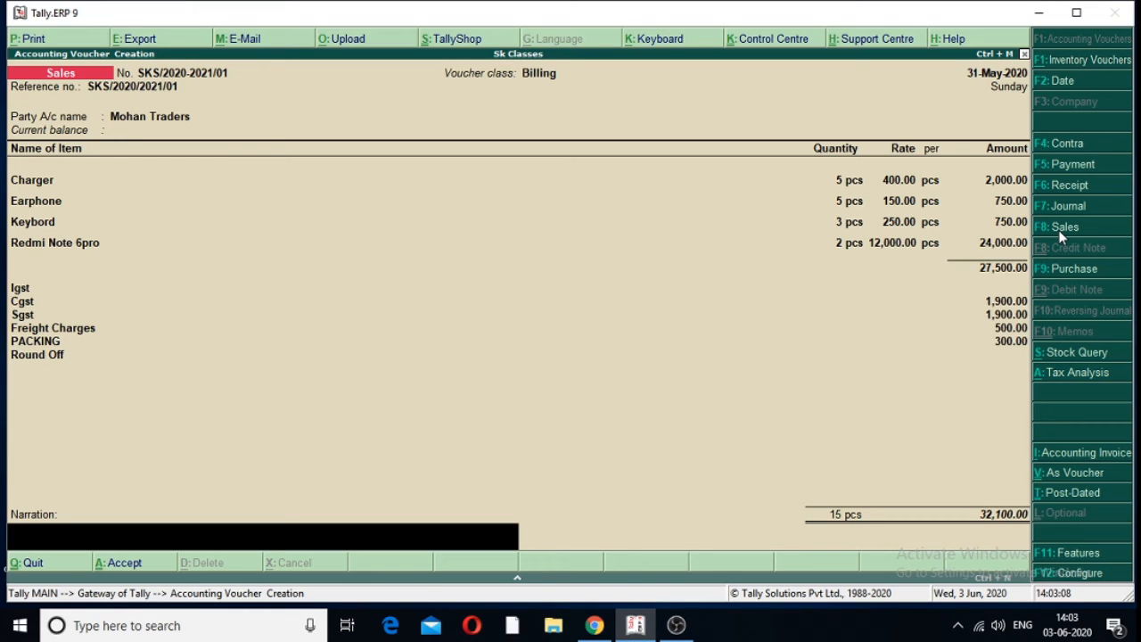
Enter SKS/2020-2021/01 as the invoice's narration.
{"action": "type", "text": "SKS"}
{"action": "type", "text": "/2020"}
{"action": "type", "text": "/"}
{"action": "type", "text": "2021"}
{"action": "type", "text": "/01"}
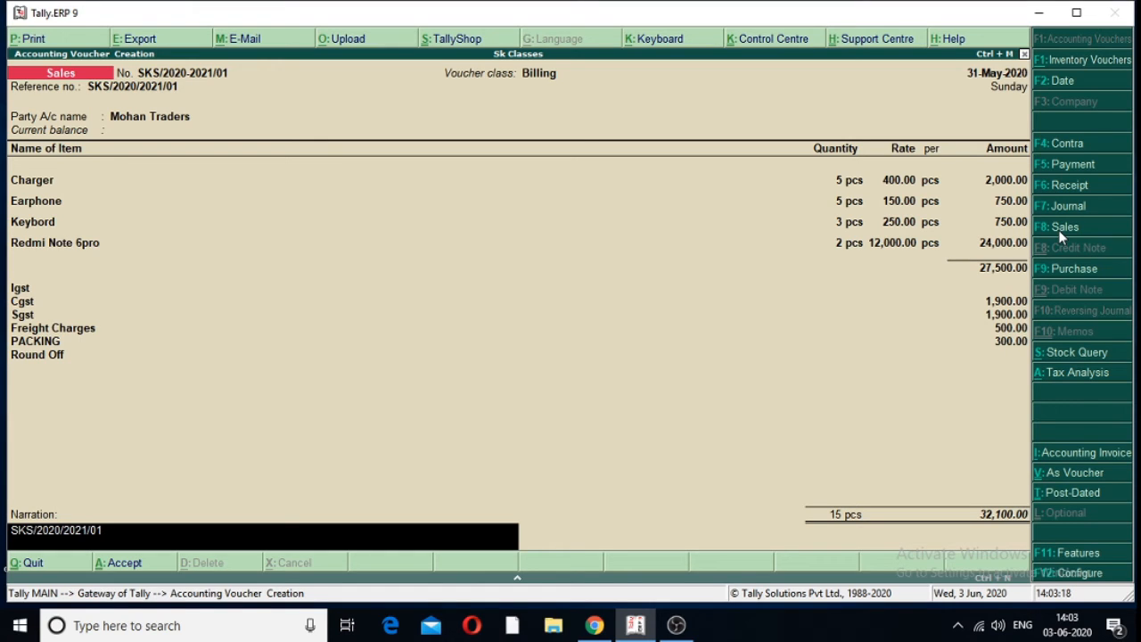
{"action": "key", "text": "BackSpace"}
{"action": "key", "text": "BackSpace"}
{"action": "key", "text": "BackSpace"}
{"action": "key", "text": "BackSpace"}
{"action": "key", "text": "BackSpace"}
{"action": "key", "text": "BackSpace"}
{"action": "key", "text": "BackSpace"}
{"action": "type", "text": "2021/01"}
{"action": "key", "text": "Return"}
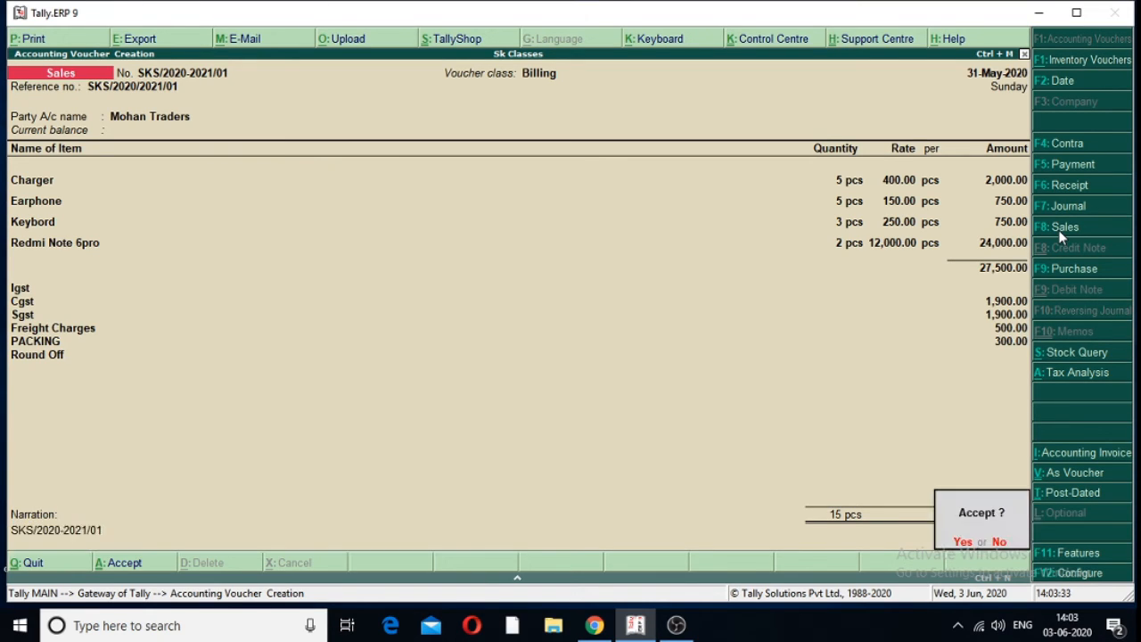
Change the voucher date of the Mohan Traders invoice to 2-Jun-2020, keeping the voucher open for editing.
{"action": "key", "text": "Escape"}
{"action": "key", "text": "F2"}
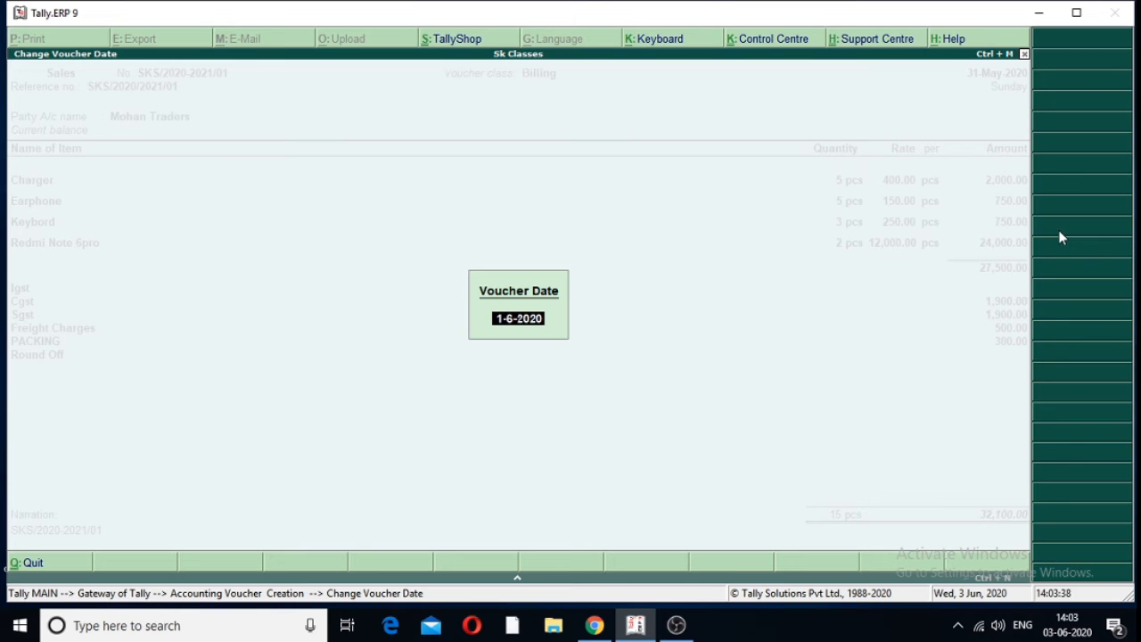
{"action": "type", "text": "2"}
{"action": "key", "text": "Return"}
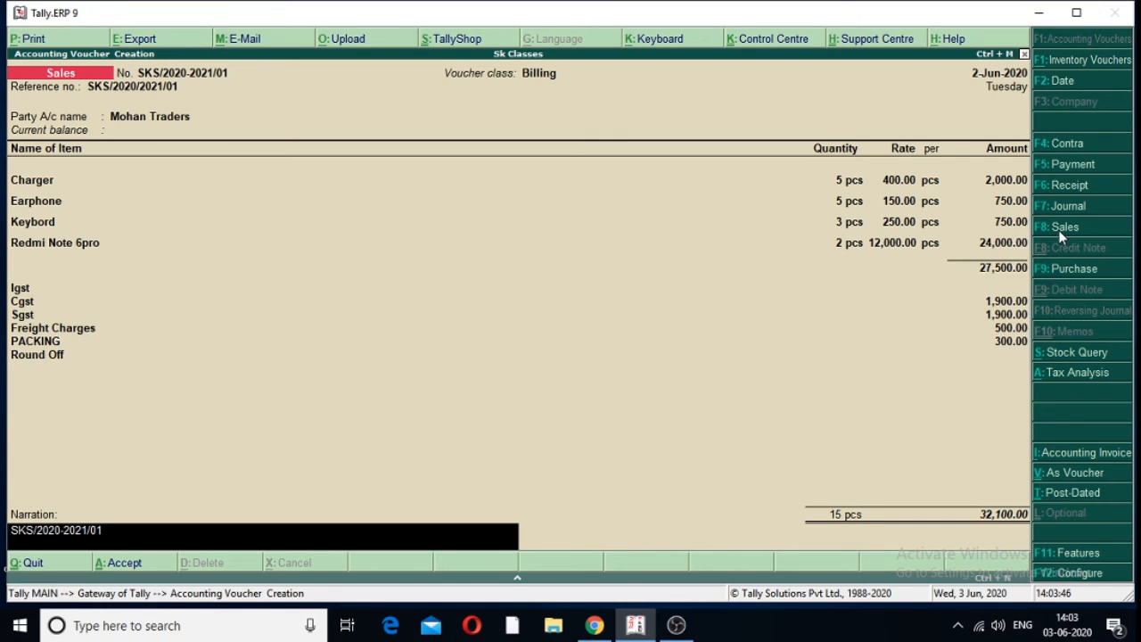
{"action": "key", "text": "Return"}
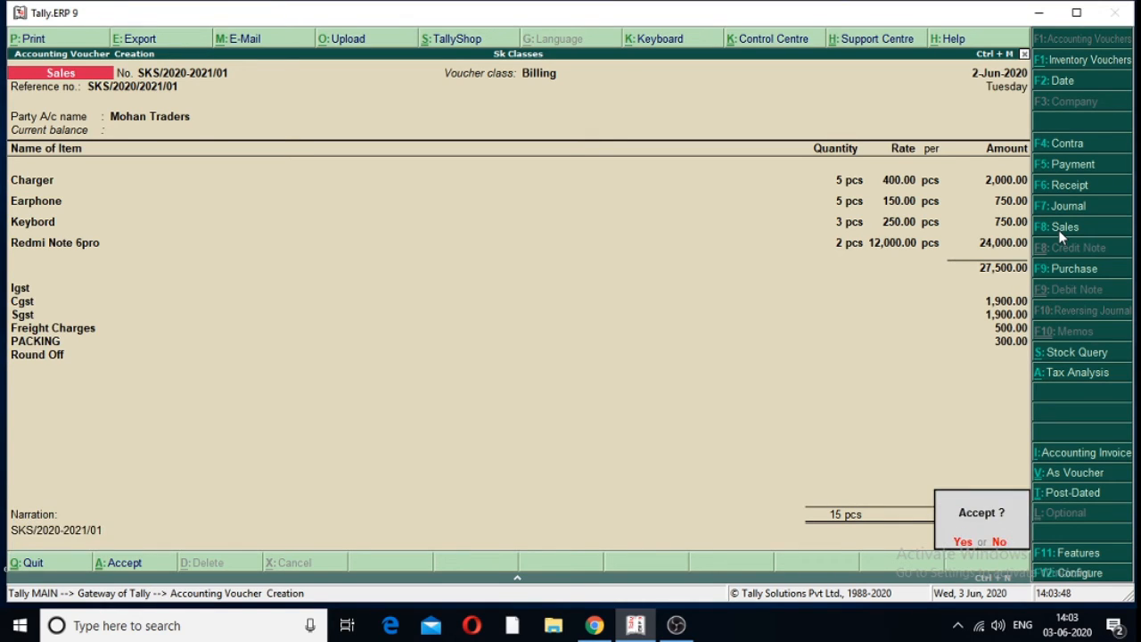
{"action": "key", "text": "n"}
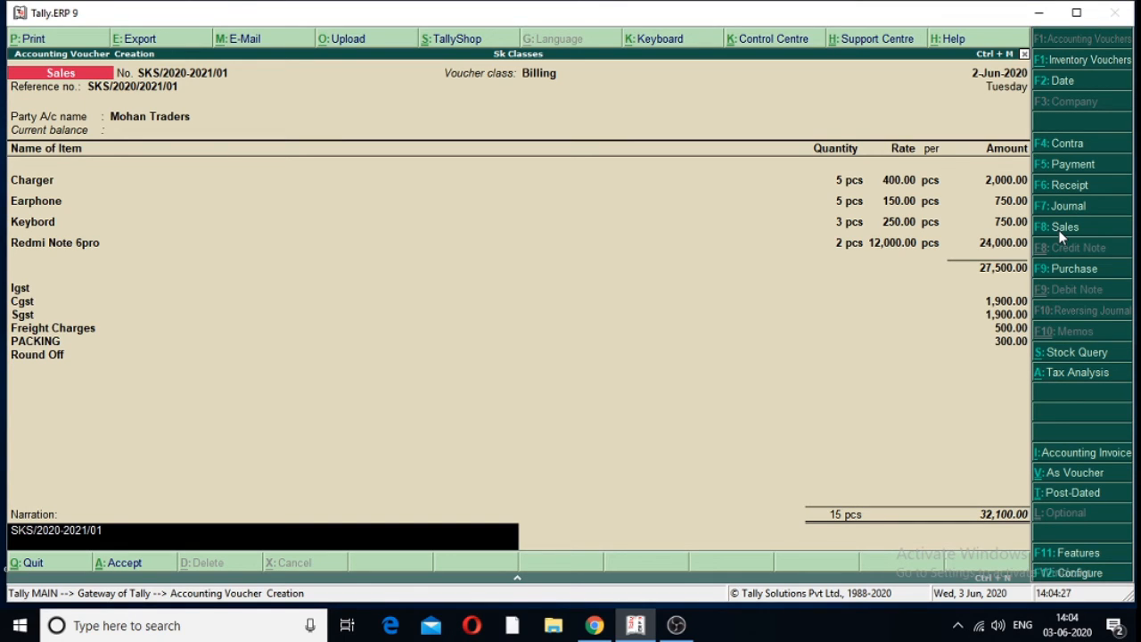
Enter 2-Jun-2020 as the voucher date again and save the Mohan Traders invoice without printing it.
{"action": "key", "text": "F2"}
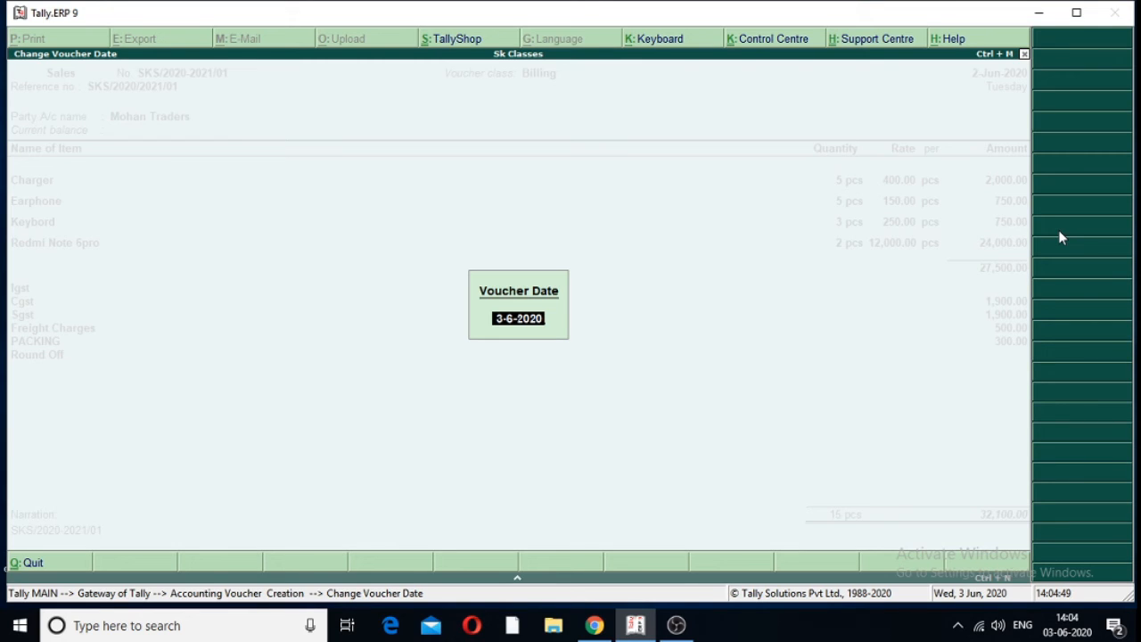
{"action": "type", "text": "2"}
{"action": "key", "text": "Return"}
{"action": "key", "text": "Return"}
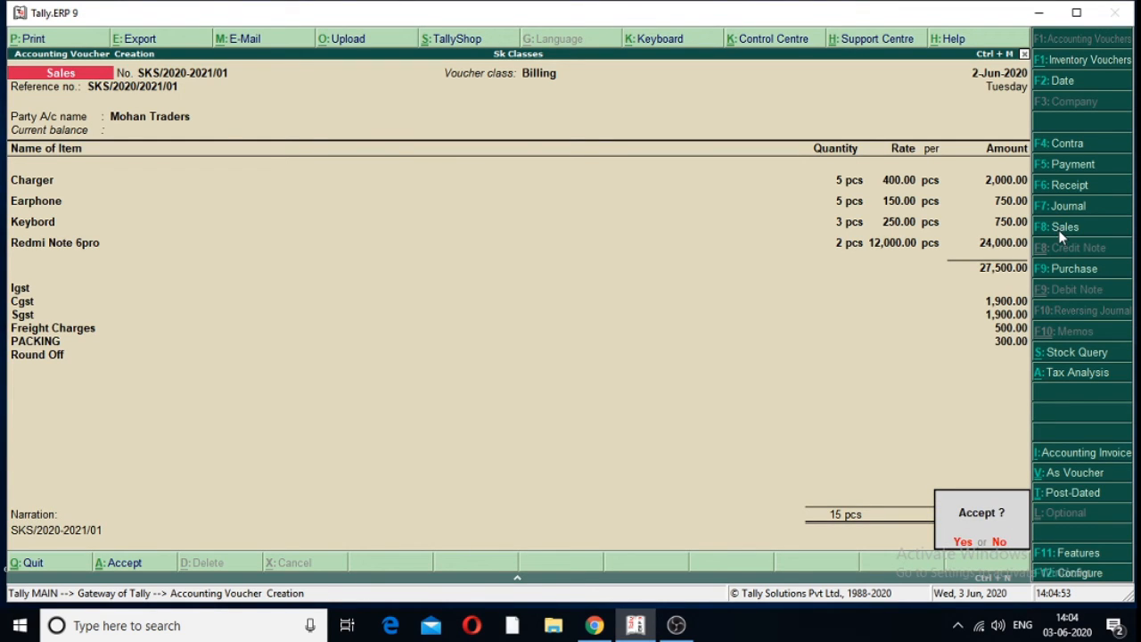
{"action": "key", "text": "Return"}
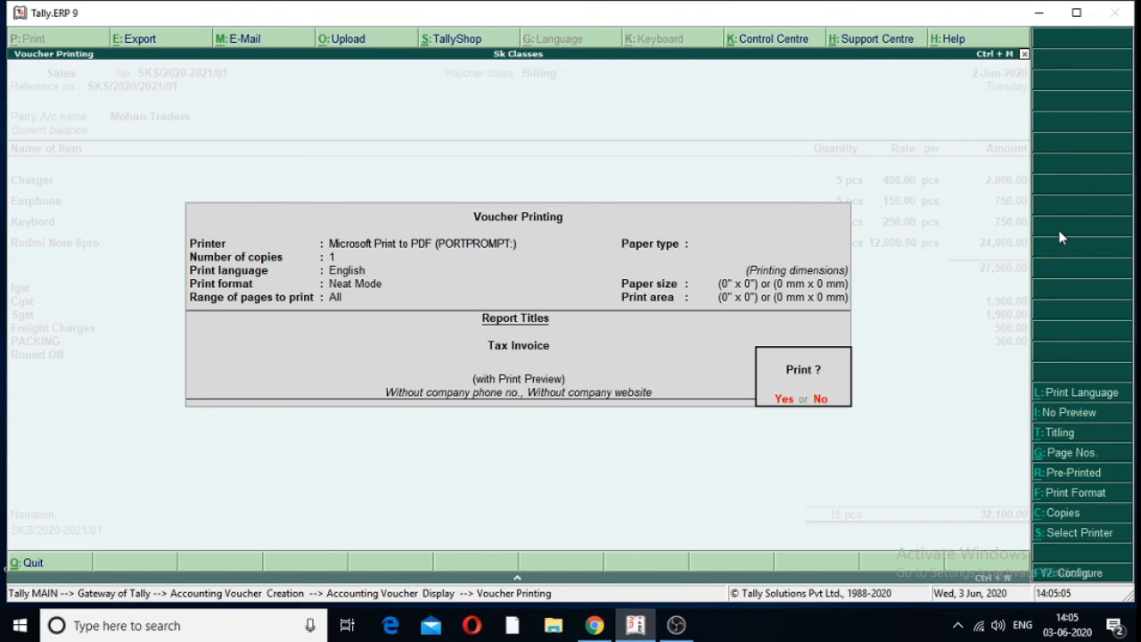
{"action": "key", "text": "n"}
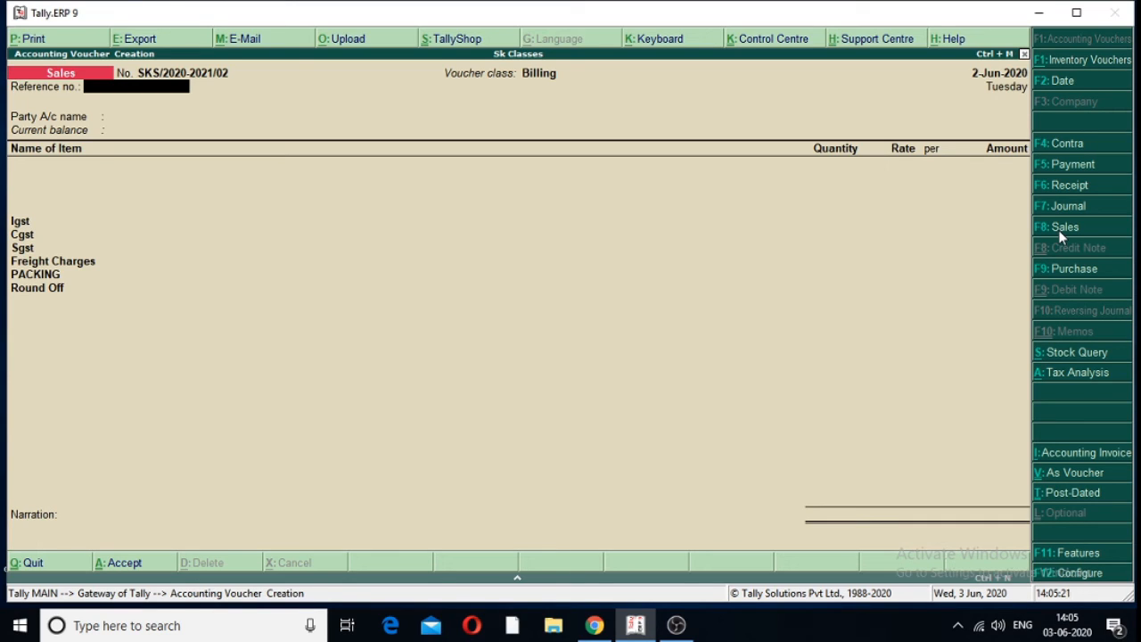
Enter SKS/2020-2021/02 as the reference number of the new sales voucher.
{"action": "type", "text": "s"}
{"action": "key", "text": "BackSpace"}
{"action": "type", "text": "SKS/2020-22"}
{"action": "key", "text": "BackSpace"}
{"action": "type", "text": "021"}
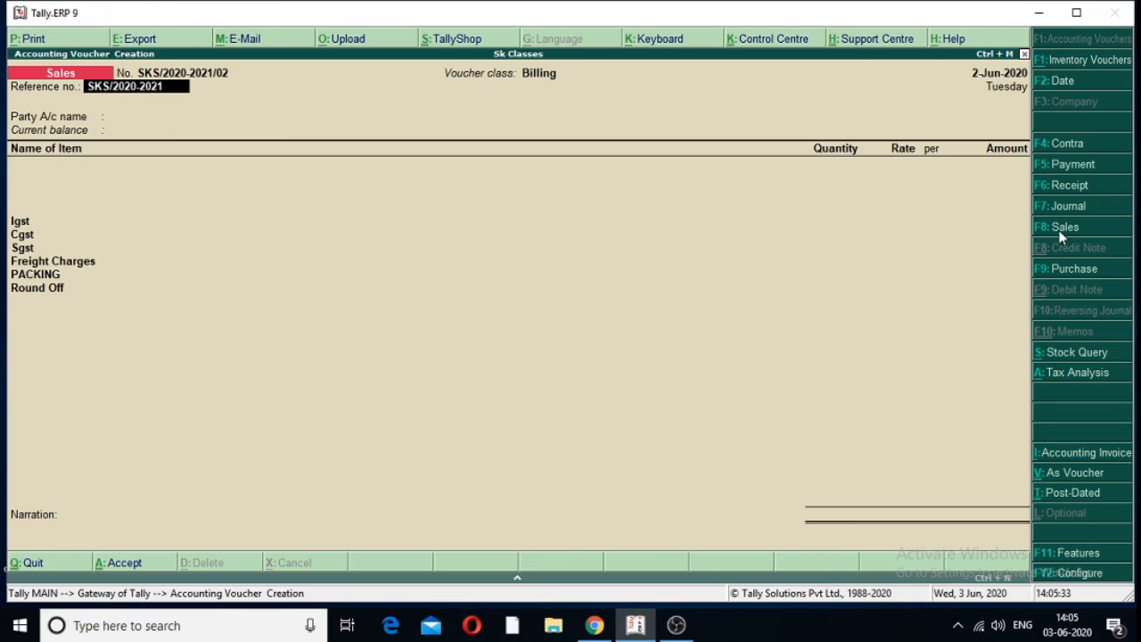
{"action": "type", "text": "/02"}
{"action": "key", "text": "Return"}
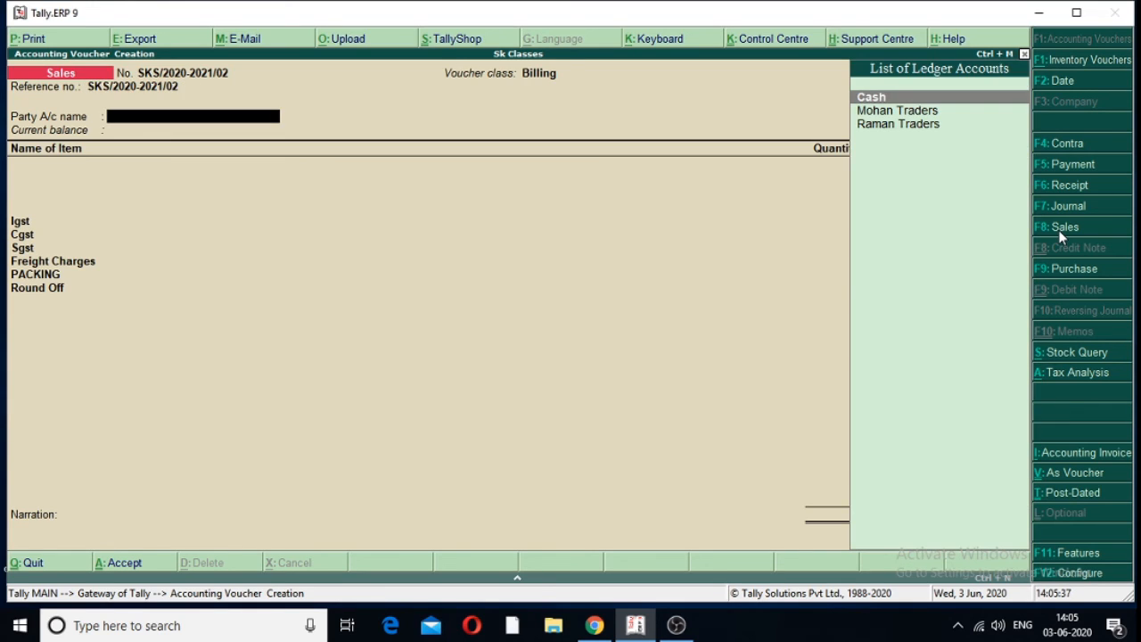
Select Raman Traders as the party account and accept its despatch, order and buyer details as they are.
{"action": "key", "text": "Down"}
{"action": "key", "text": "Down"}
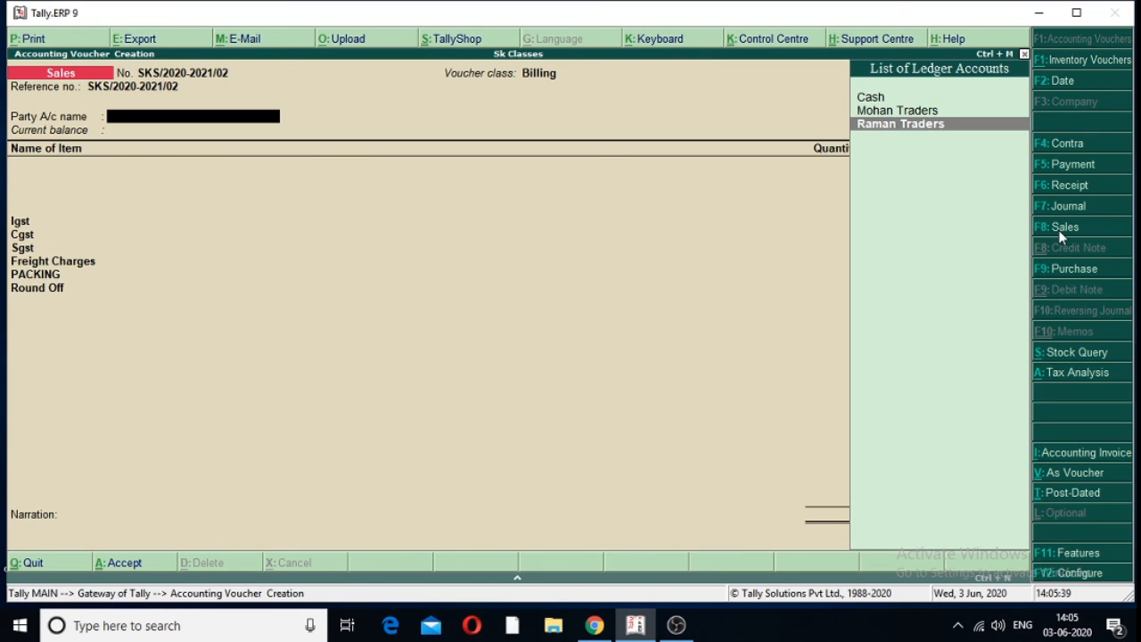
{"action": "key", "text": "Return"}
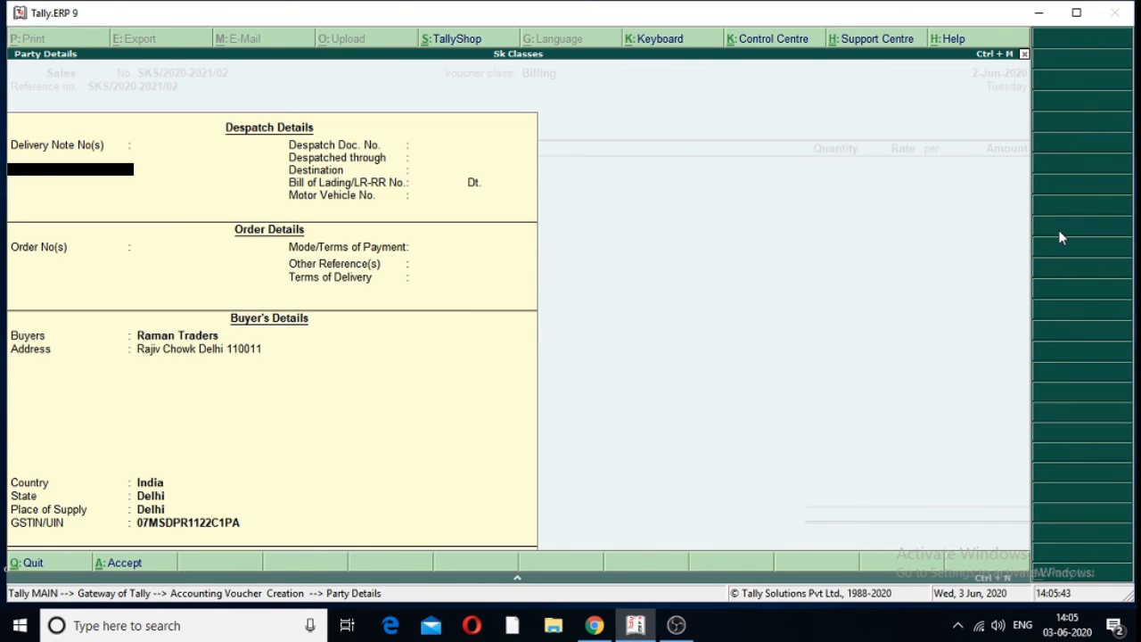
{"action": "key", "text": "ctrl+a"}
{"action": "key", "text": "BackSpace"}
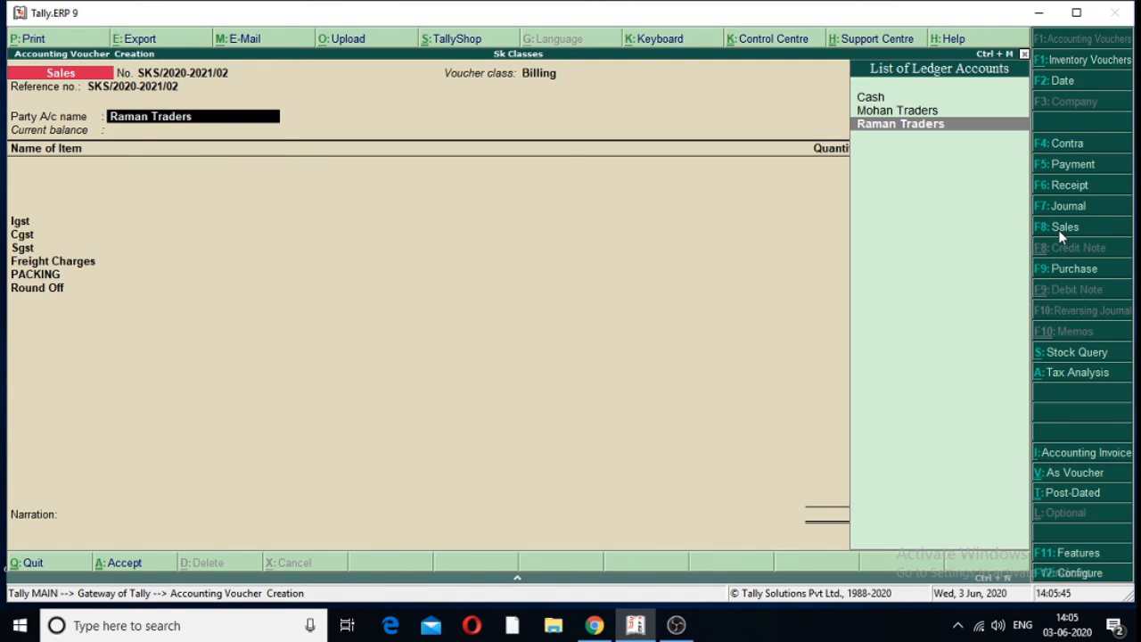
{"action": "key", "text": "Return"}
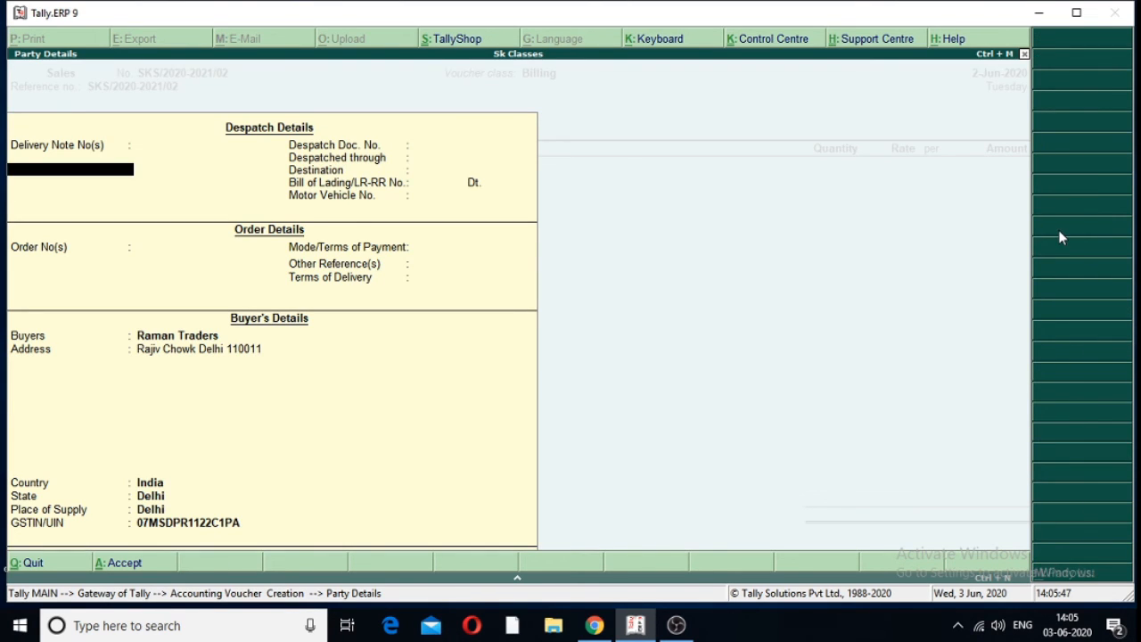
{"action": "key", "text": "Return"}
{"action": "key", "text": "Return"}
{"action": "key", "text": "Return"}
{"action": "key", "text": "Return"}
{"action": "key", "text": "Return"}
{"action": "key", "text": "Return"}
{"action": "key", "text": "Return"}
{"action": "key", "text": "Return"}
{"action": "key", "text": "Return"}
{"action": "key", "text": "Return"}
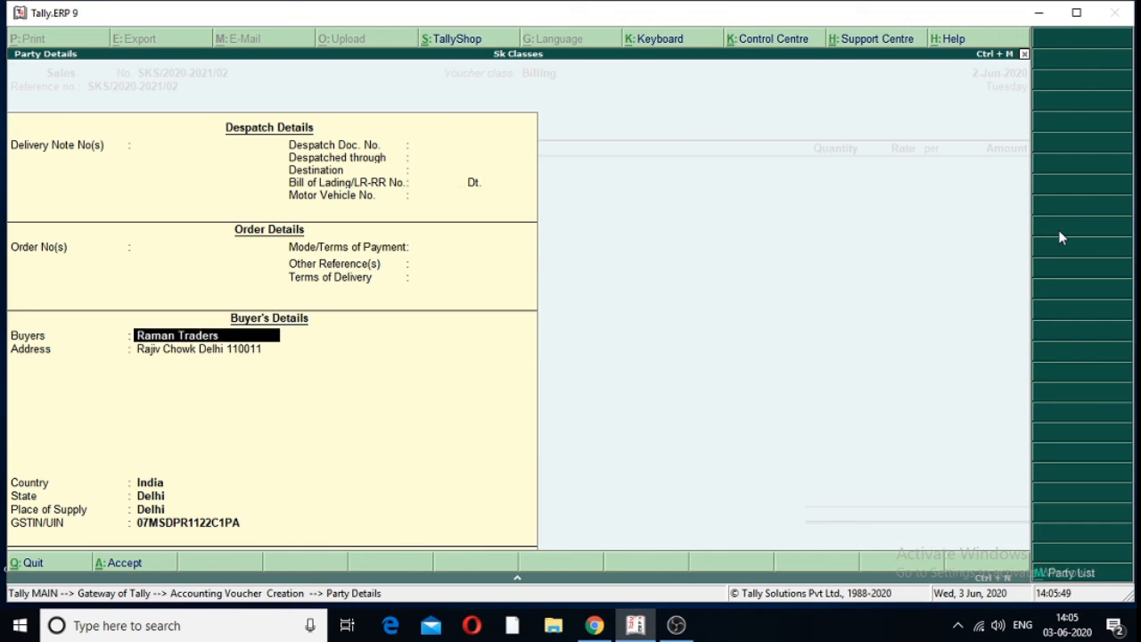
{"action": "key", "text": "Return"}
{"action": "key", "text": "Return"}
{"action": "key", "text": "Return"}
{"action": "key", "text": "Return"}
{"action": "key", "text": "Return"}
{"action": "key", "text": "Return"}
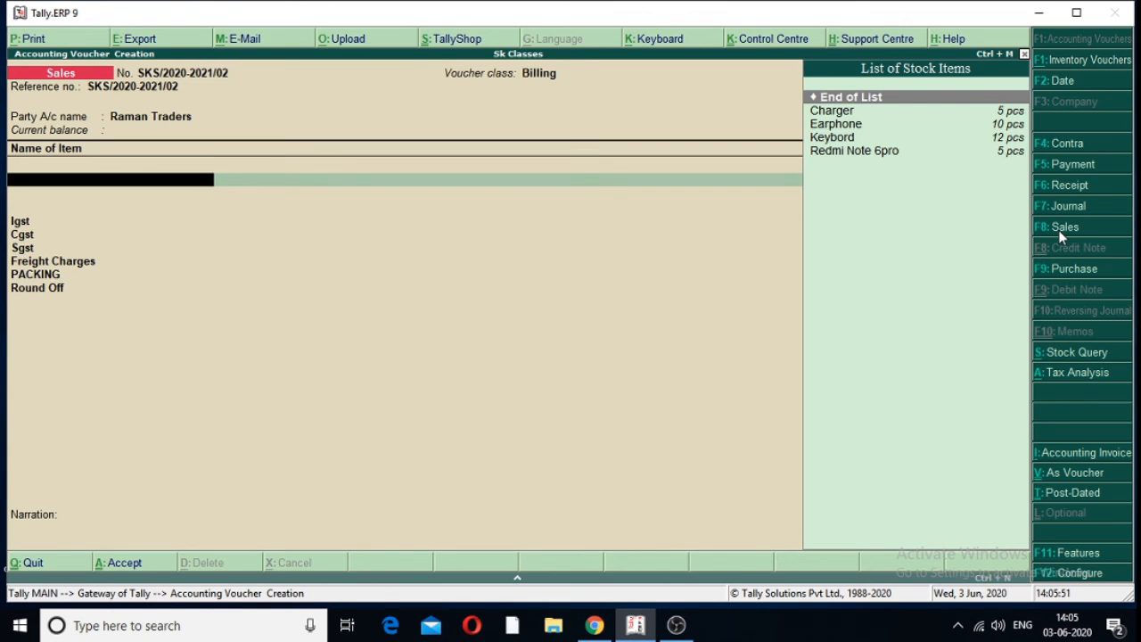
Add the Redmi Note 6pro stock item to the Raman Traders invoice with a quantity of 1 pcs at a rate of 12,000 per piece.
{"action": "key", "text": "Down"}
{"action": "key", "text": "Down"}
{"action": "key", "text": "Down"}
{"action": "key", "text": "Down"}
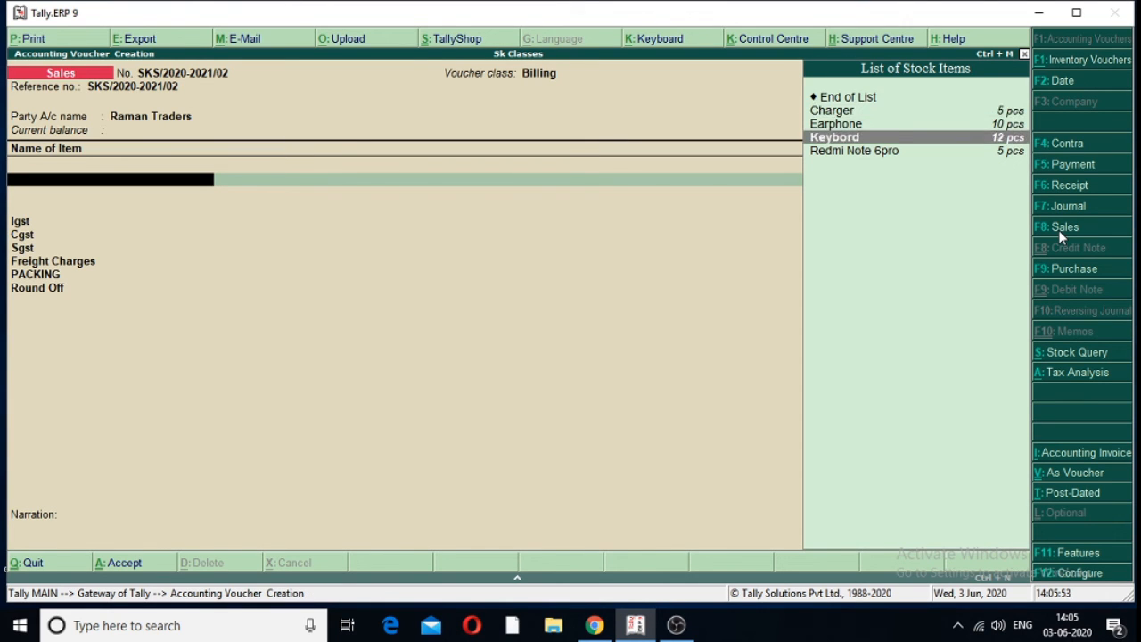
{"action": "key", "text": "Return"}
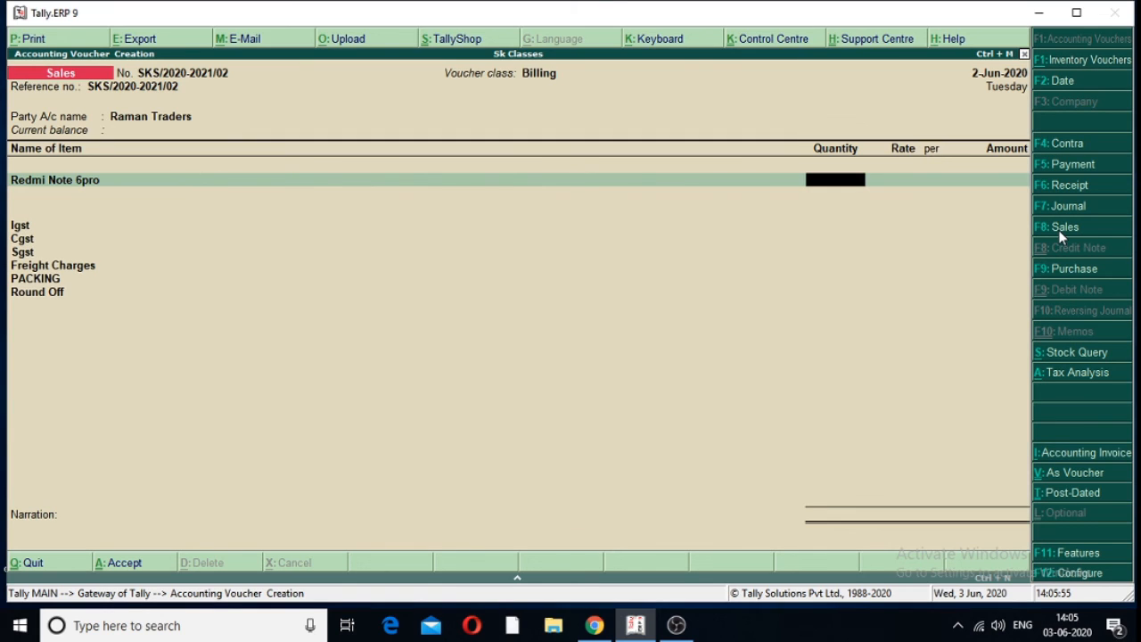
{"action": "type", "text": "1"}
{"action": "key", "text": "Return"}
{"action": "key", "text": "Return"}
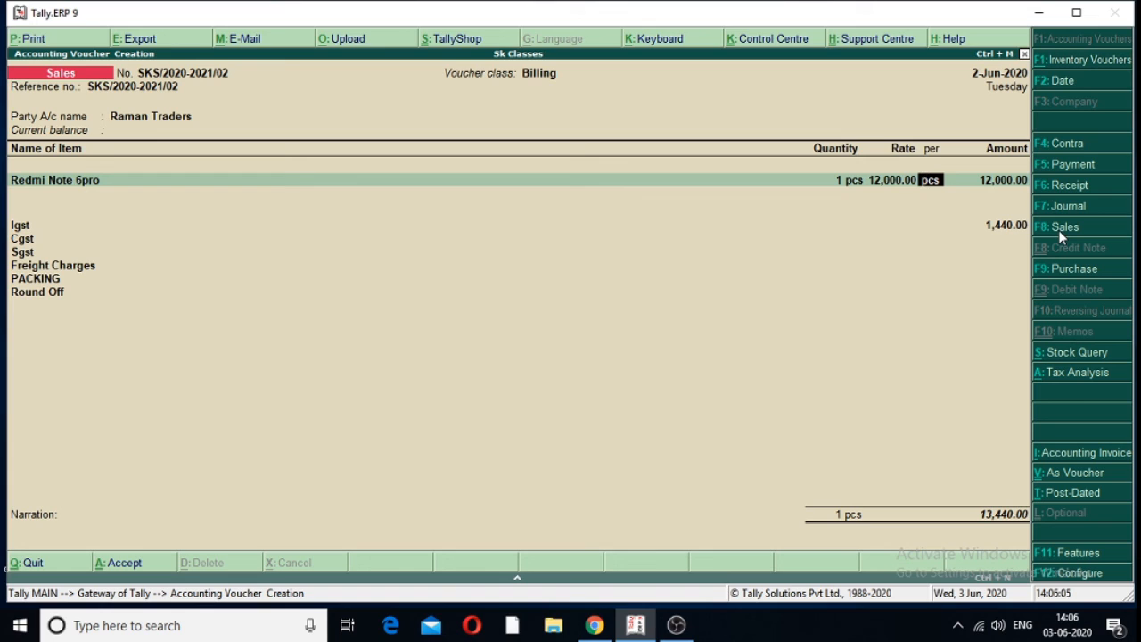
{"action": "key", "text": "Return"}
{"action": "key", "text": "Return"}
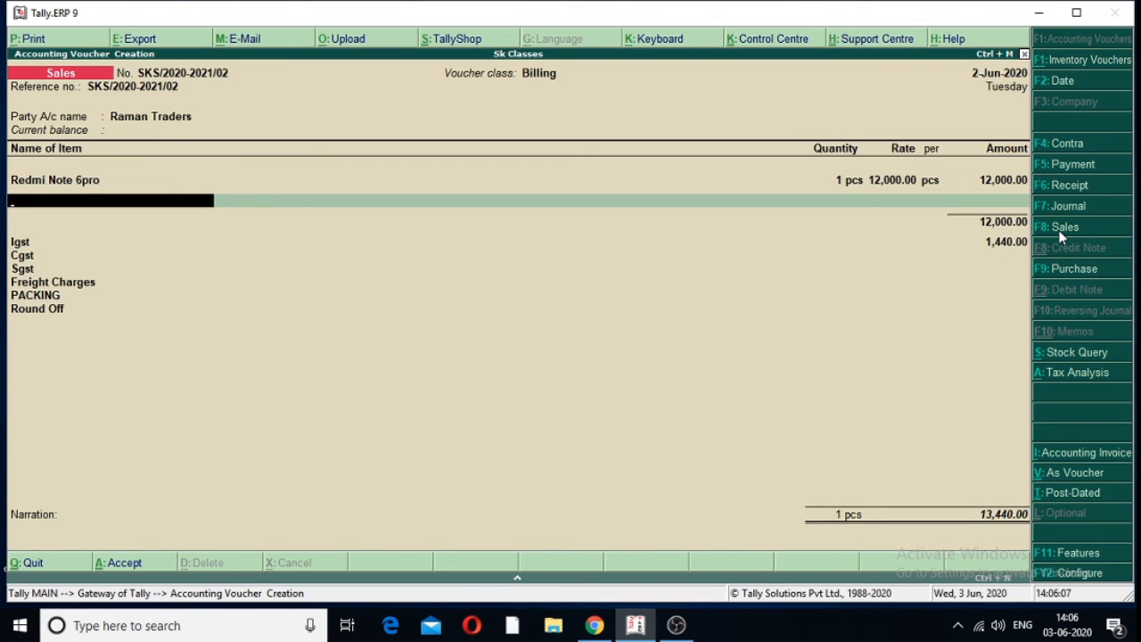
Add the Earphone stock item to the Raman Traders invoice with a quantity of 2 pcs at a rate of 150 per piece.
{"action": "key", "text": "Down"}
{"action": "key", "text": "Down"}
{"action": "key", "text": "Return"}
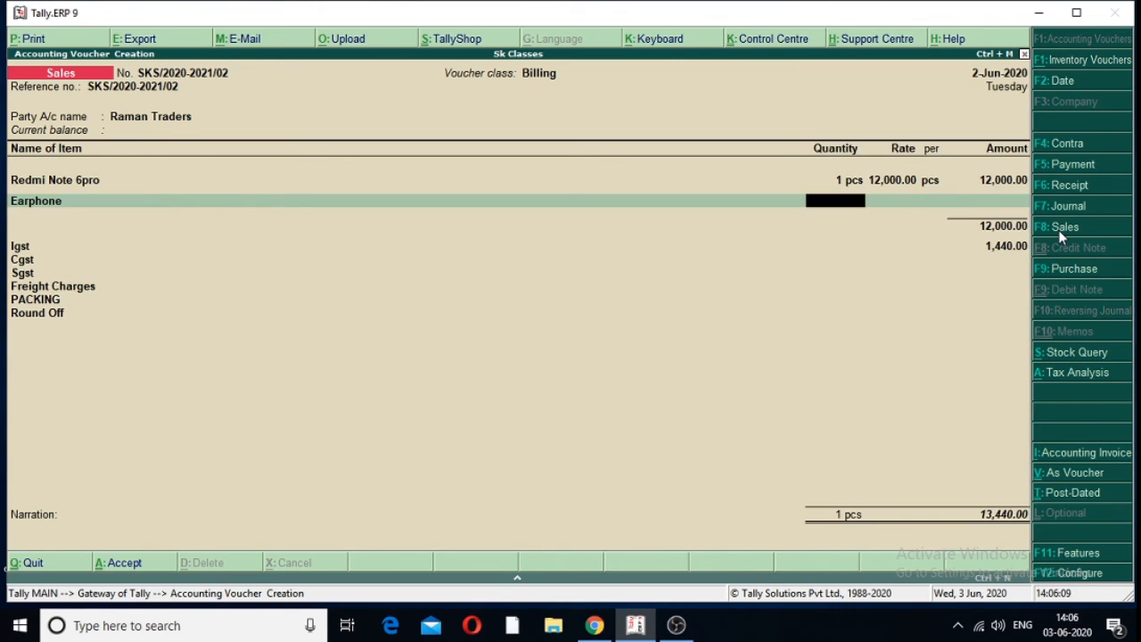
{"action": "type", "text": "2"}
{"action": "key", "text": "Return"}
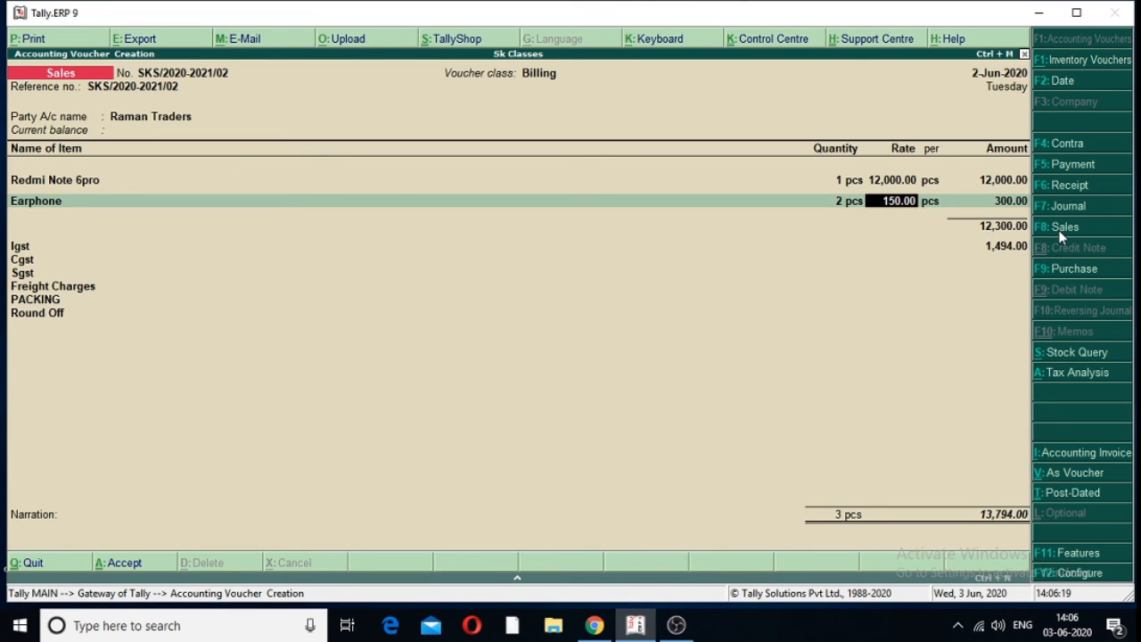
{"action": "key", "text": "Return"}
{"action": "key", "text": "Return"}
{"action": "key", "text": "Return"}
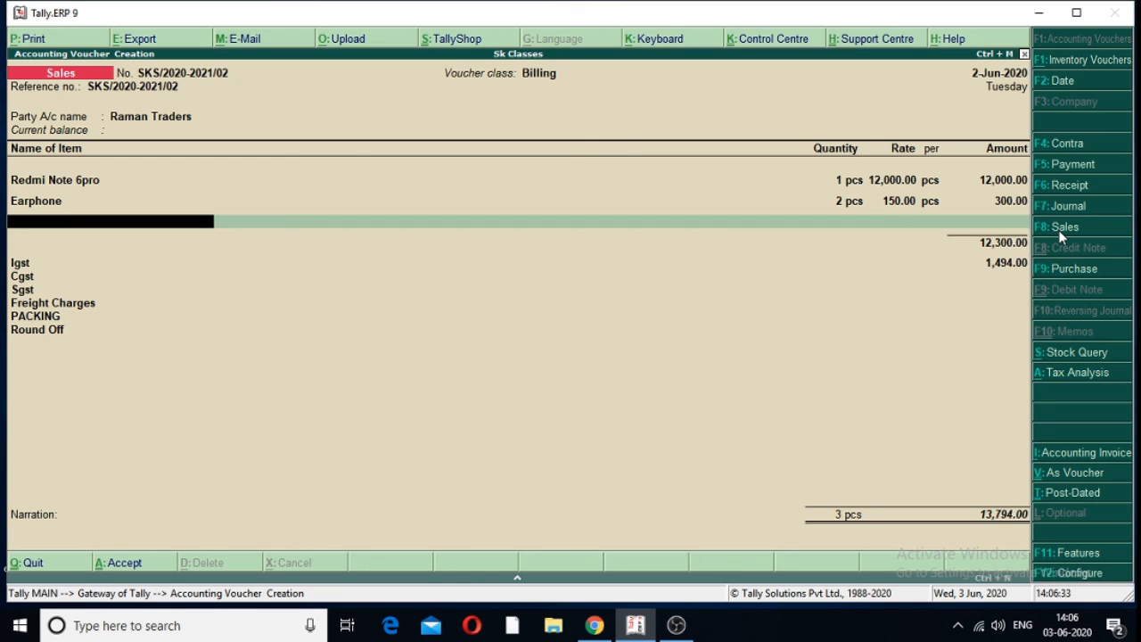
Finish the item list and enter freight charges of 1,000 and packing charges of 500 on the invoice.
{"action": "key", "text": "Return"}
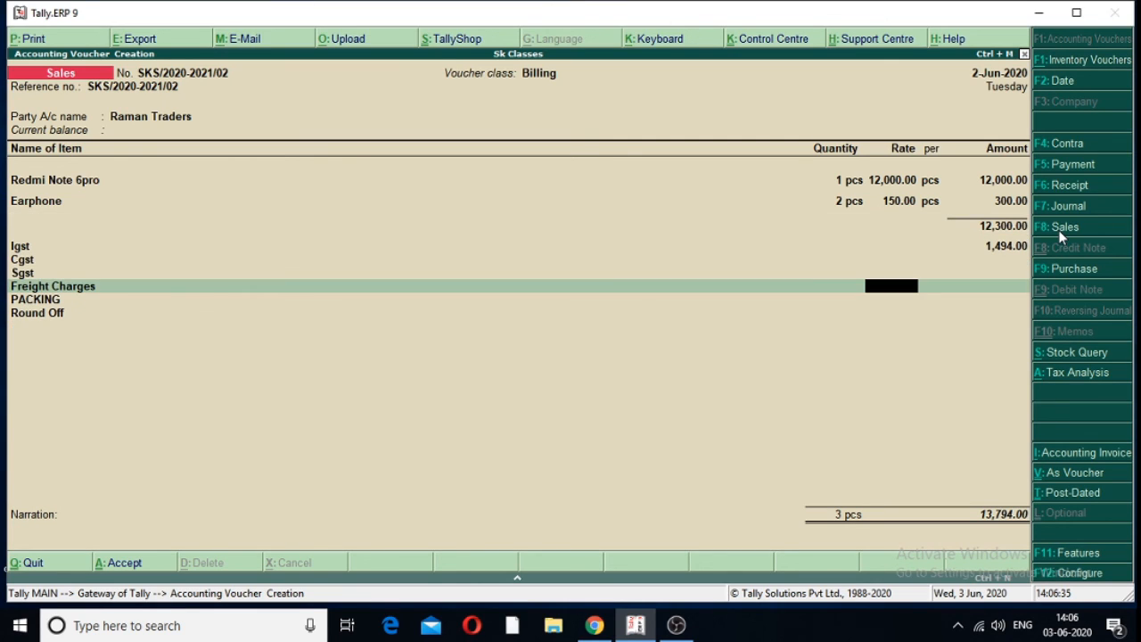
{"action": "key", "text": "Return"}
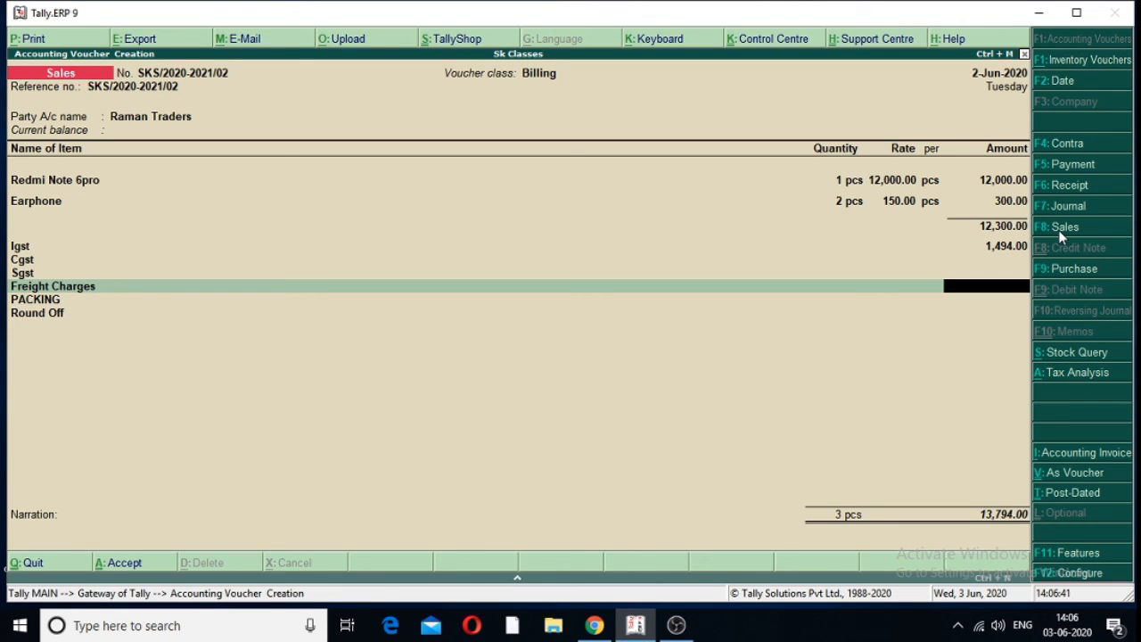
{"action": "type", "text": "1000"}
{"action": "key", "text": "Return"}
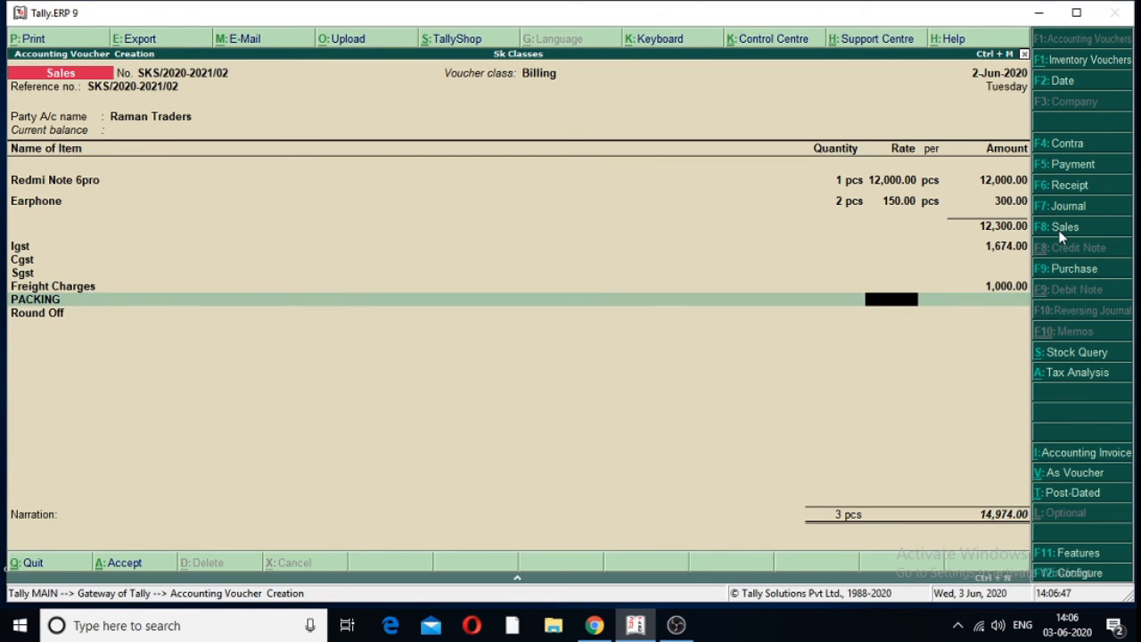
{"action": "key", "text": "Return"}
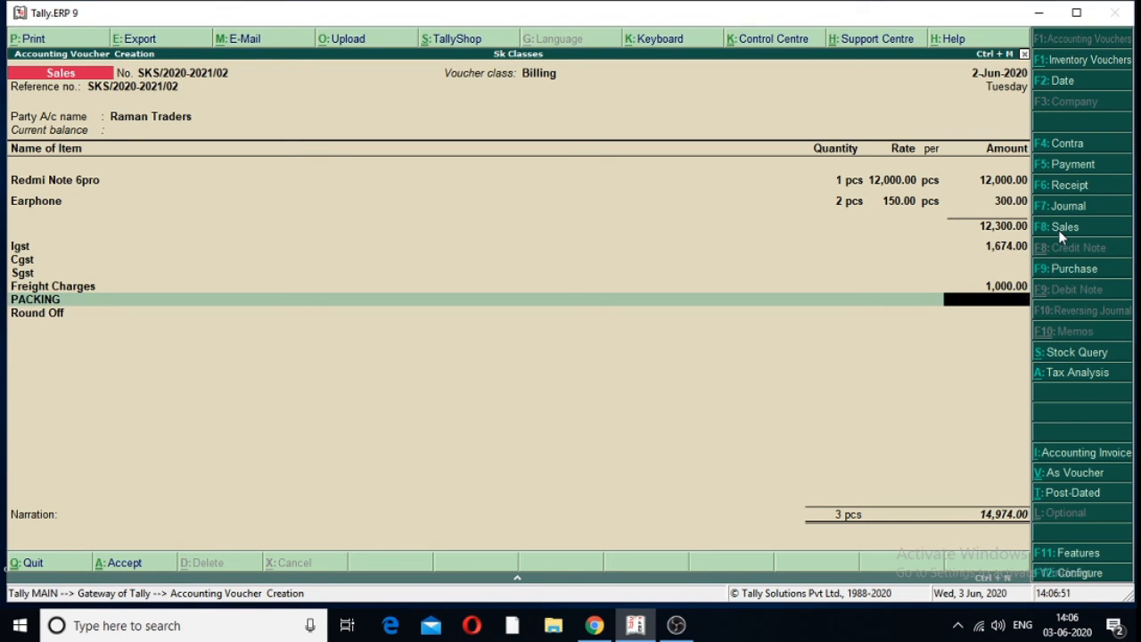
{"action": "type", "text": "500"}
{"action": "key", "text": "Return"}
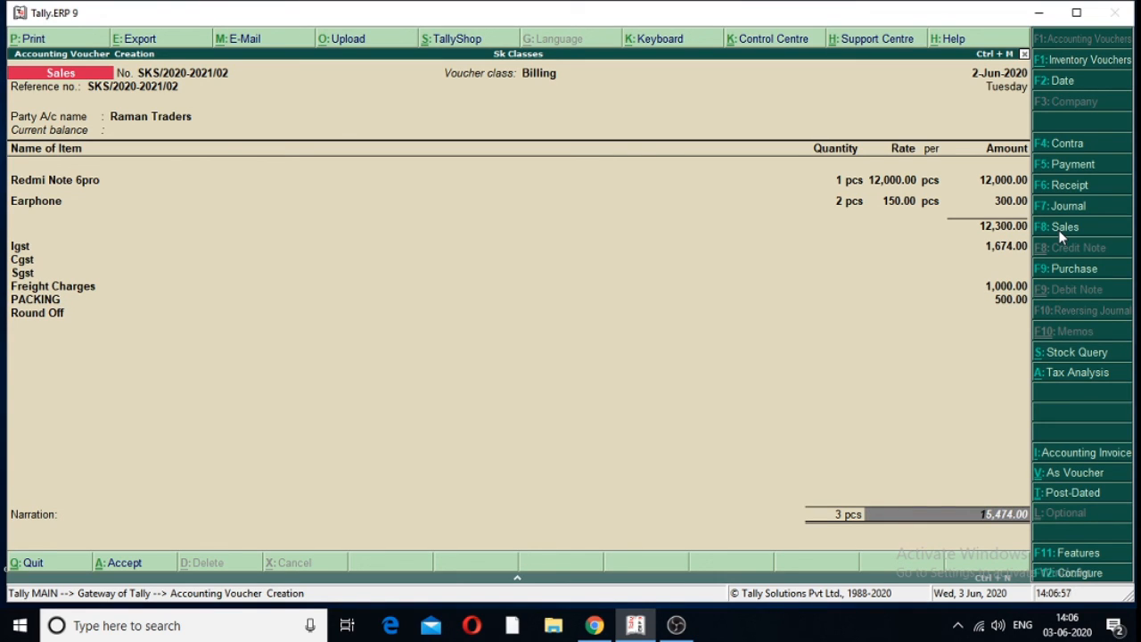
Accept the invoice total and fill the narration with the reference number SKS/2020-2021/02.
{"action": "key", "text": "Return"}
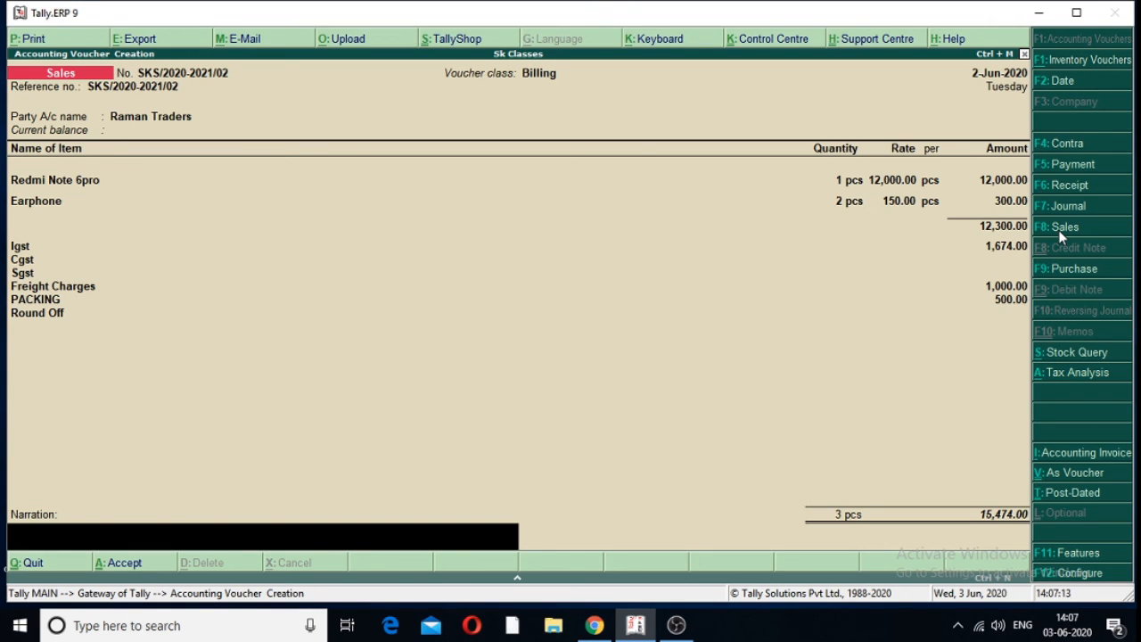
{"action": "key", "text": "ctrl+alt+v"}
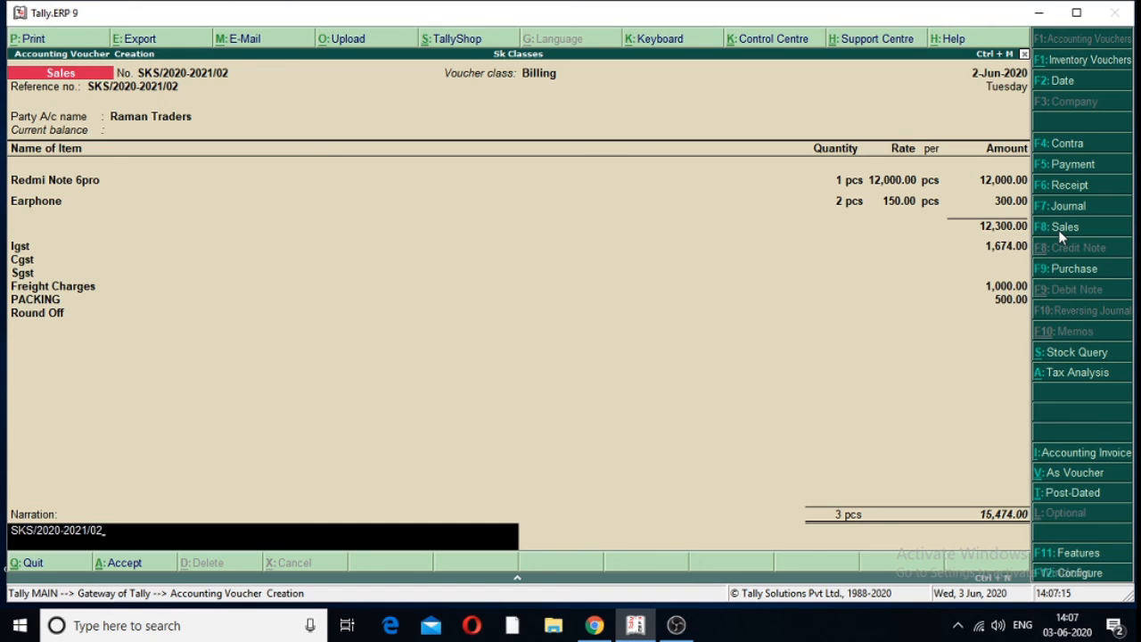
{"action": "key", "text": "Return"}
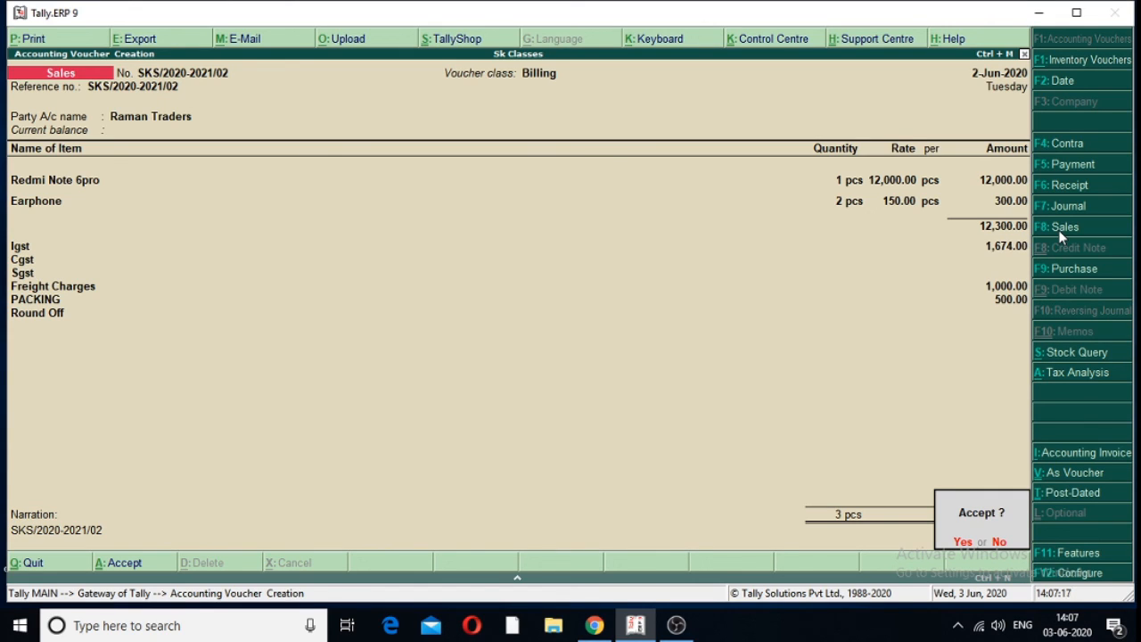
Save the Raman Traders sales invoice and decline printing it.
{"action": "key", "text": "Escape"}
{"action": "key", "text": "Return"}
{"action": "key", "text": "alt+p"}
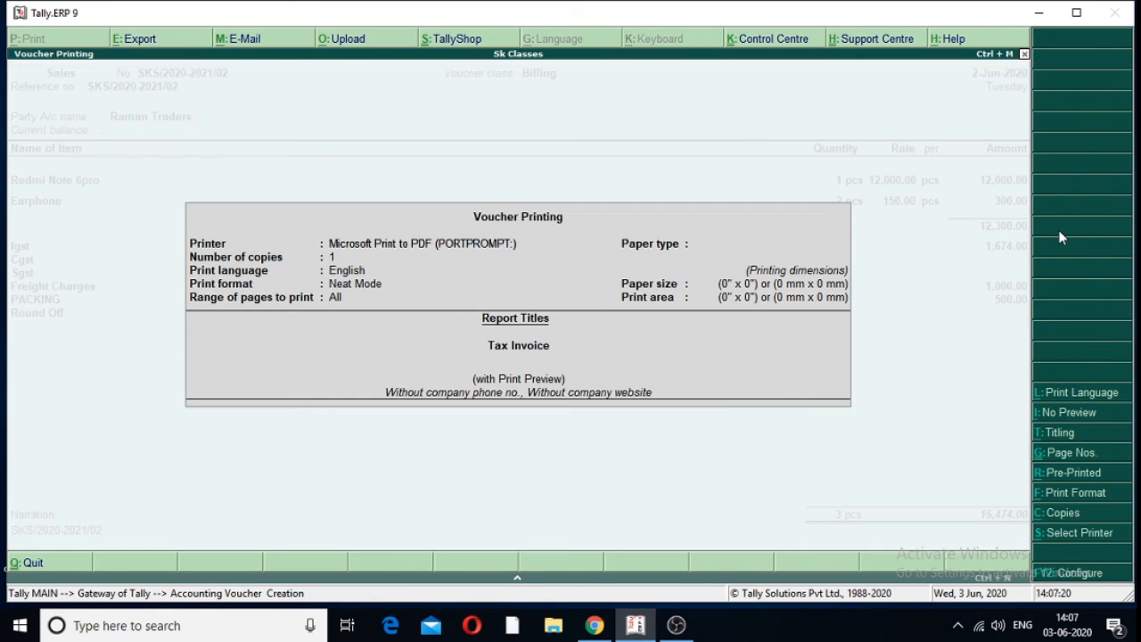
{"action": "key", "text": "Return"}
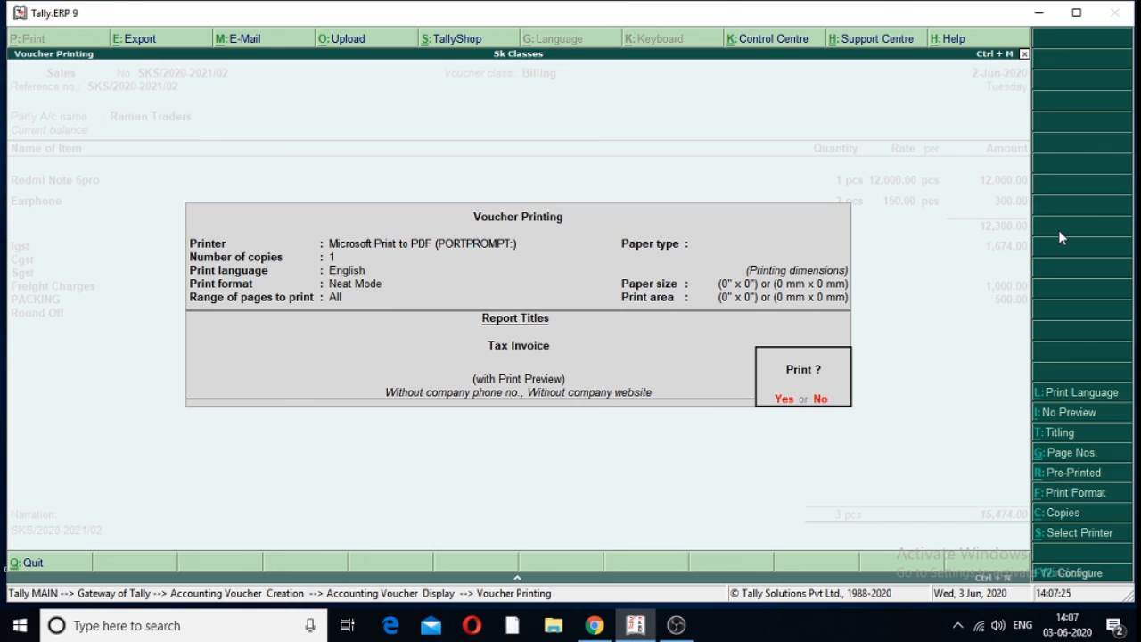
{"action": "key", "text": "Escape"}
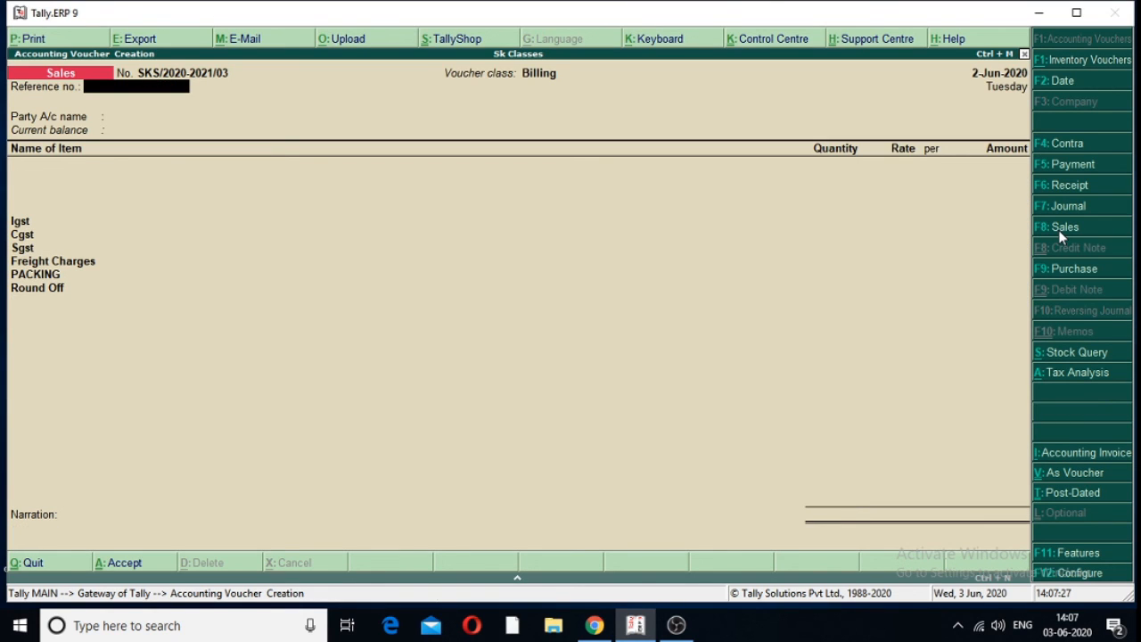